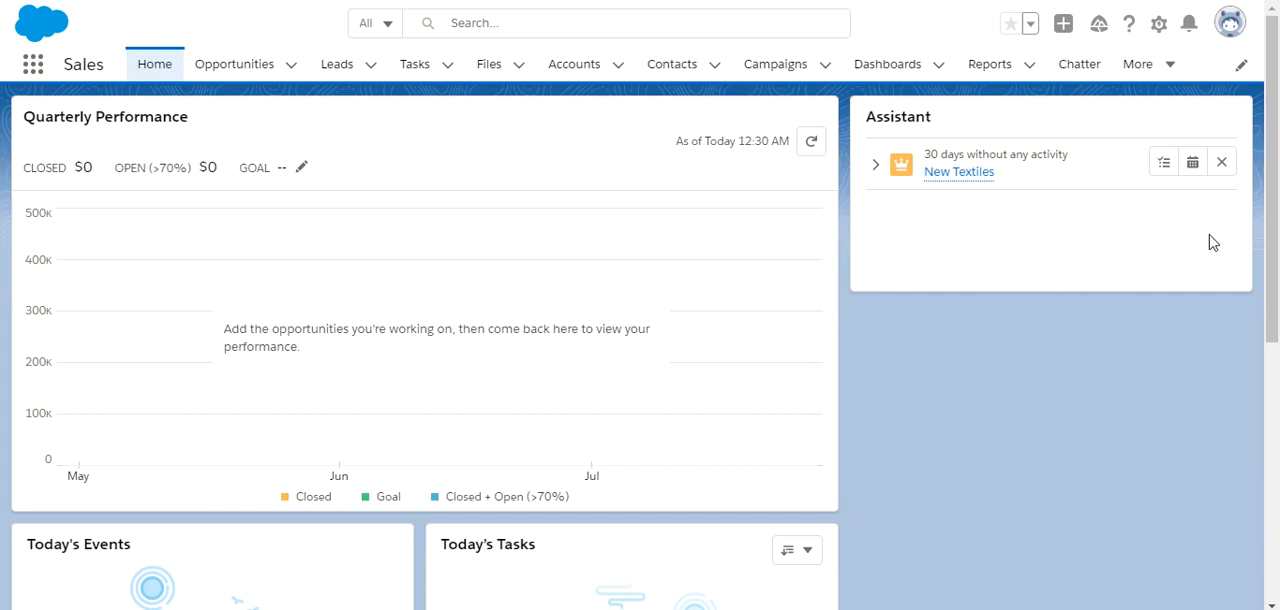
Open the first student record in the recently viewed Students list and examine its detail fields.
click(1167, 66)
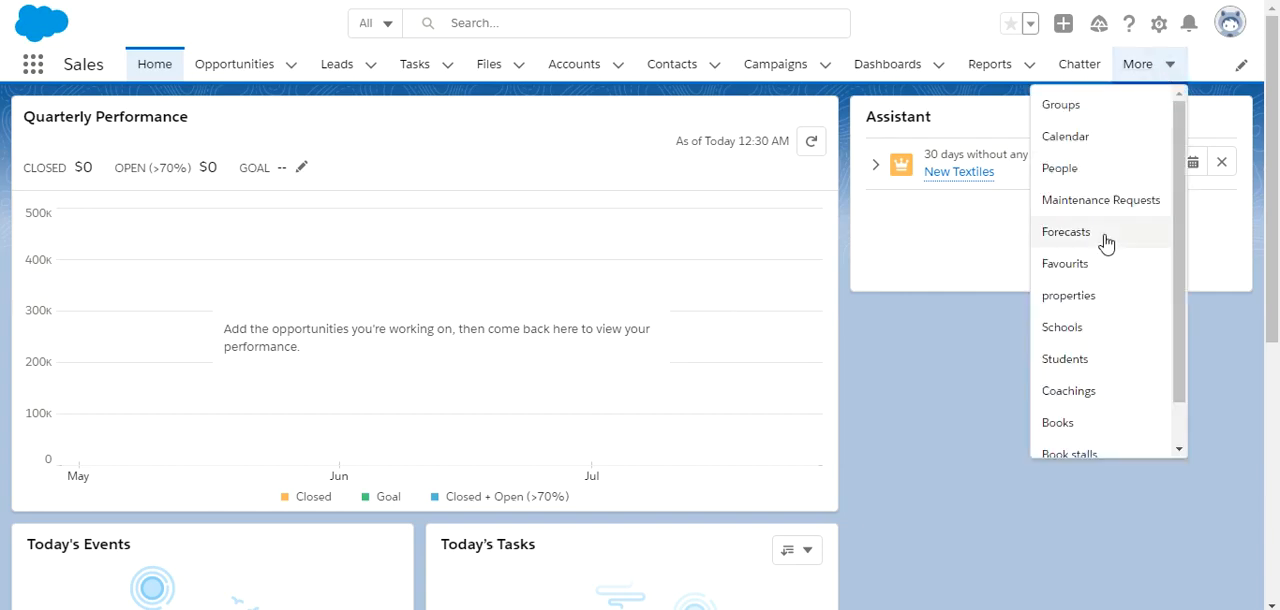
click(1075, 361)
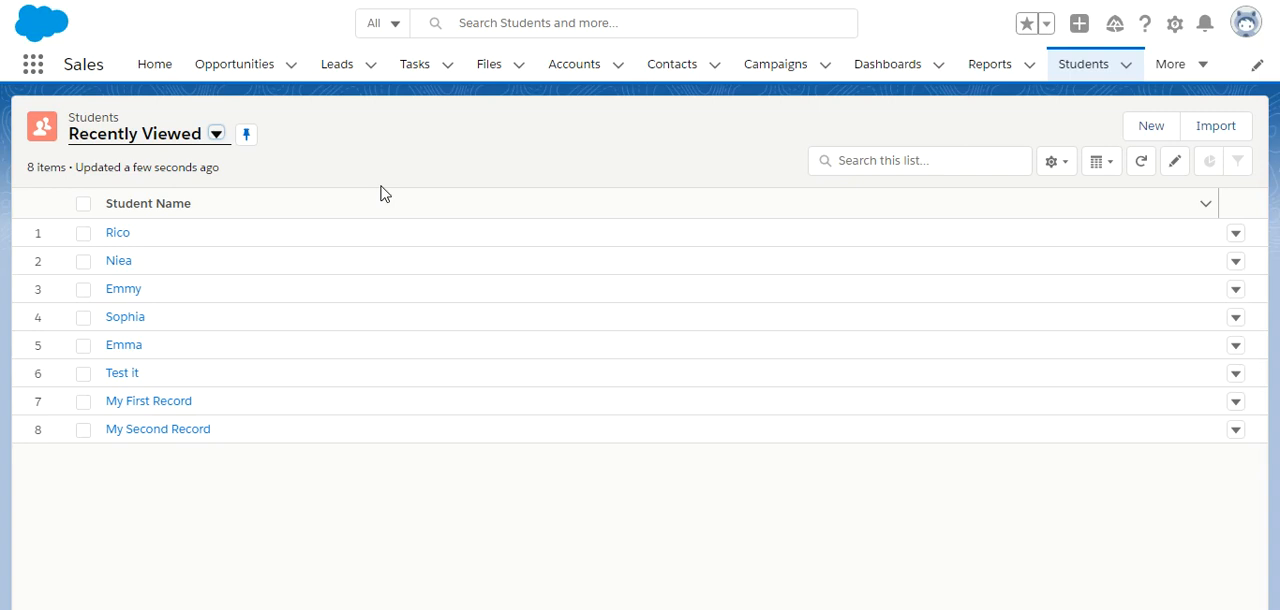
click(126, 236)
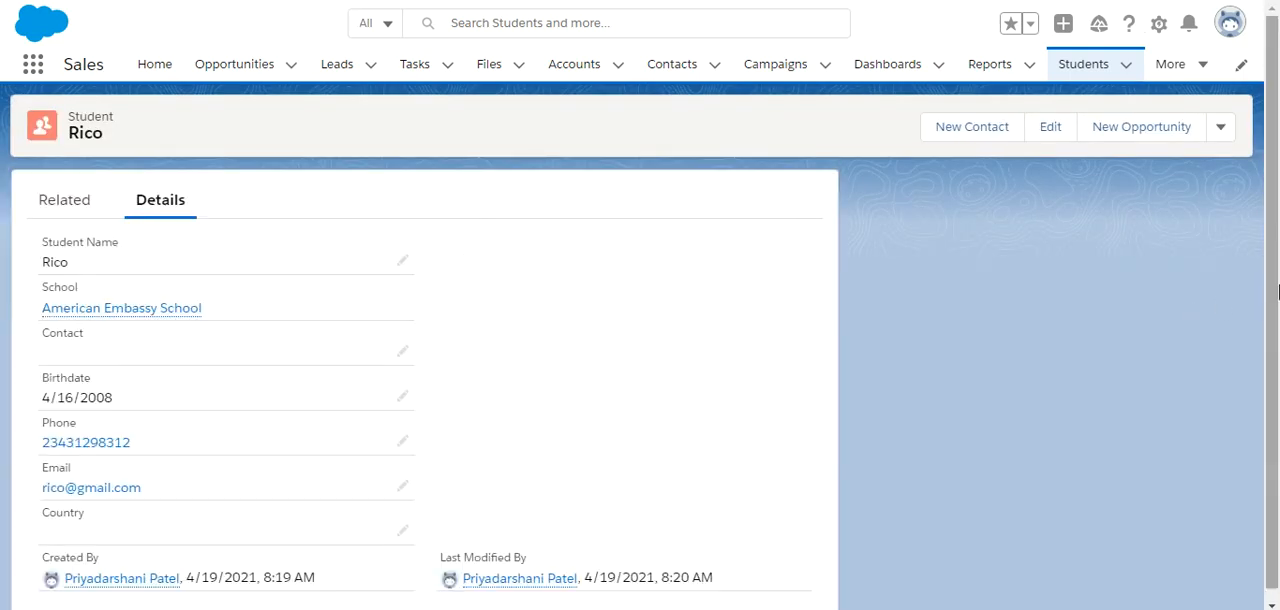
scroll(1278, 290, down, 1)
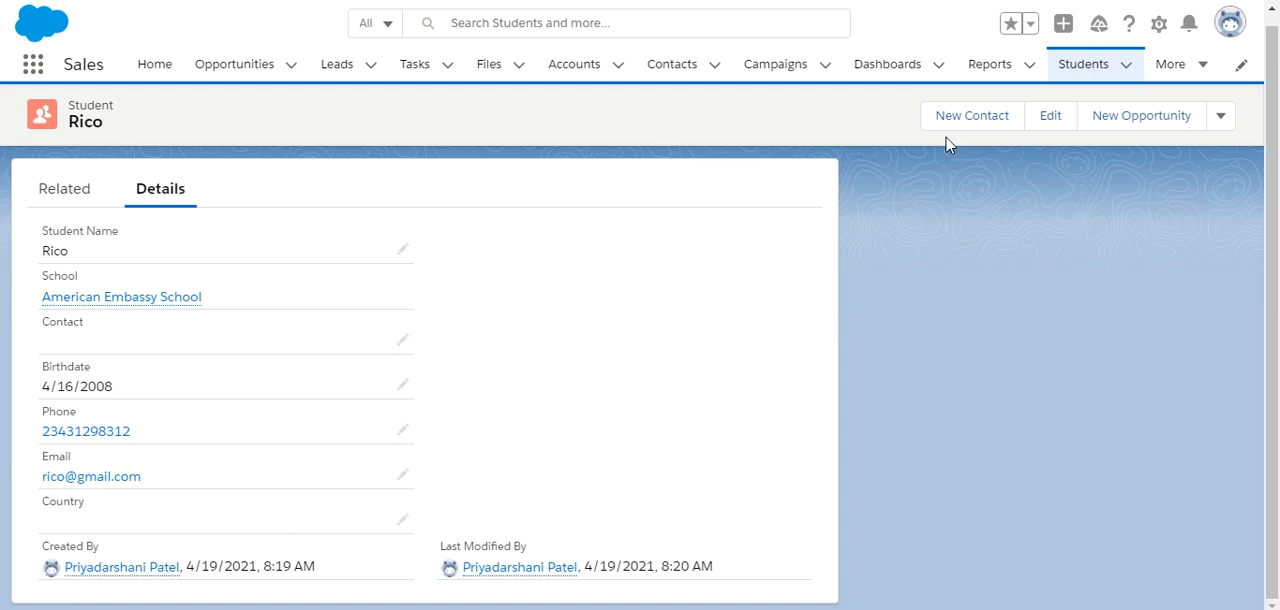
Find the Student custom object in Setup's Object Manager and open its Fields & Relationships.
click(1158, 24)
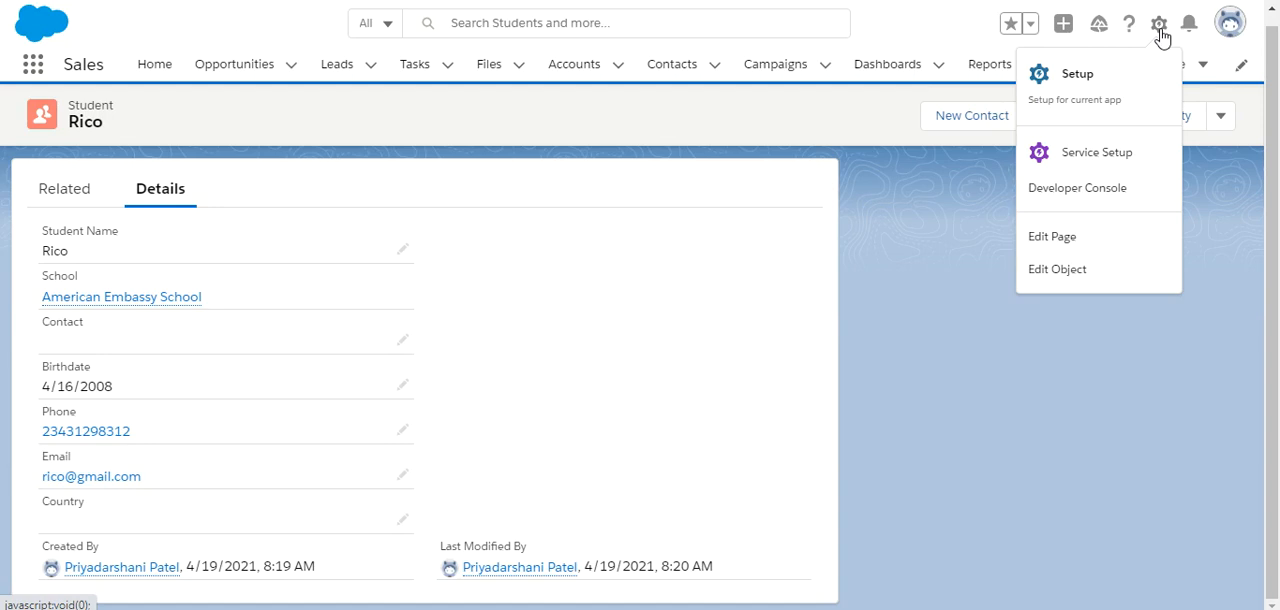
click(1086, 76)
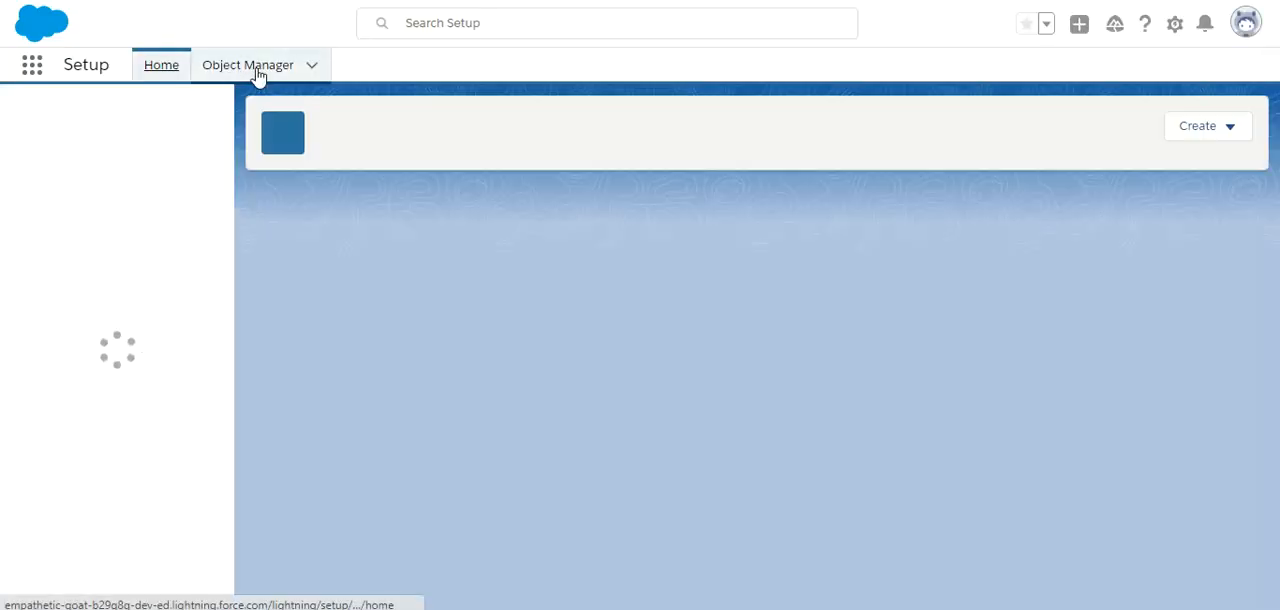
click(256, 72)
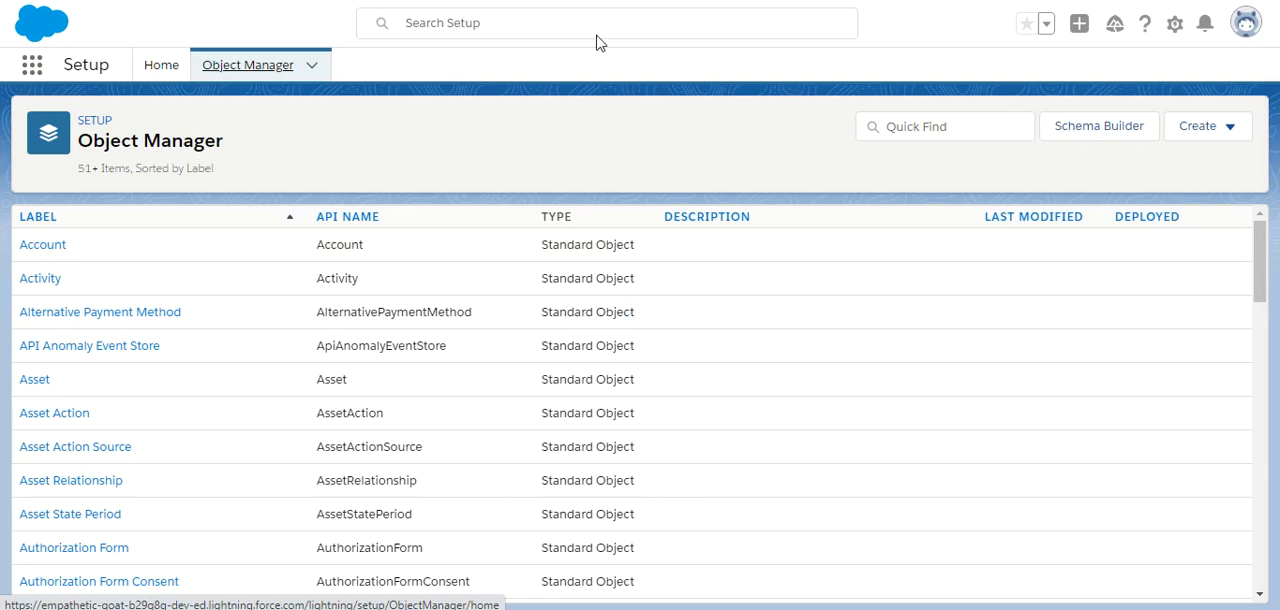
click(927, 124)
text(stude)
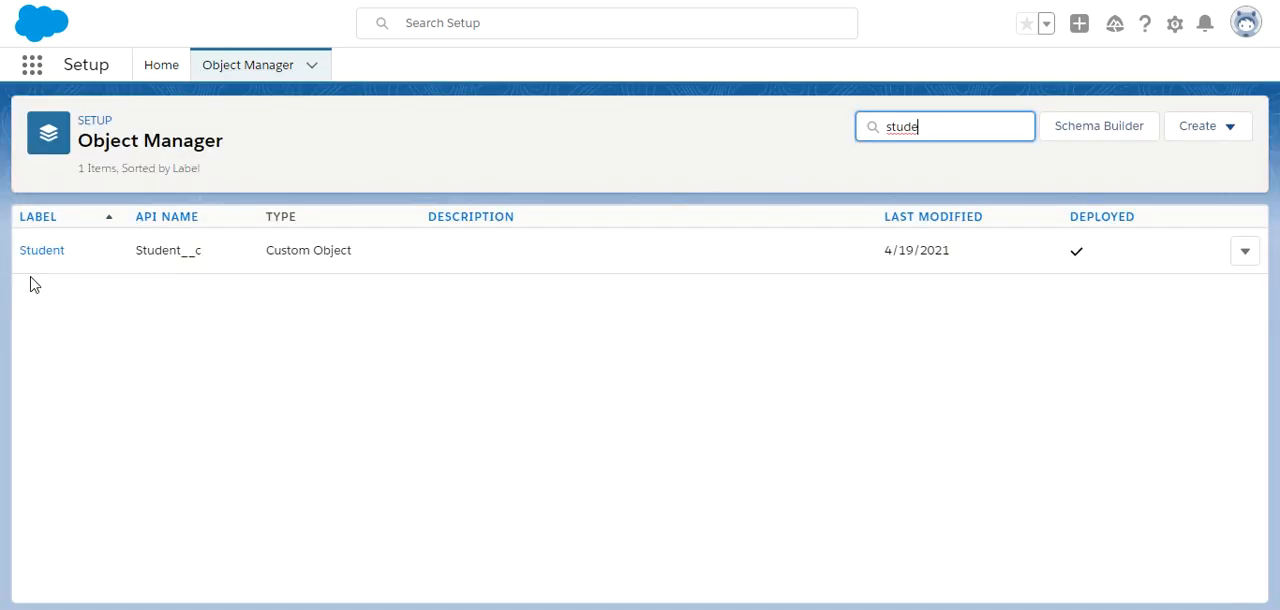
click(41, 251)
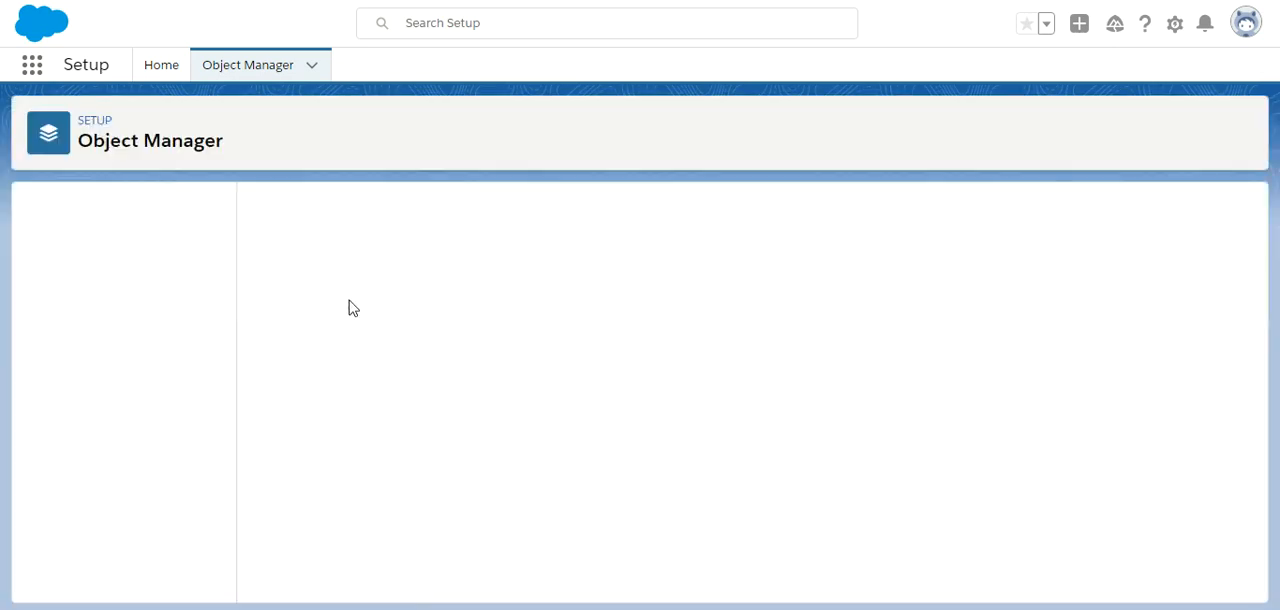
click(160, 262)
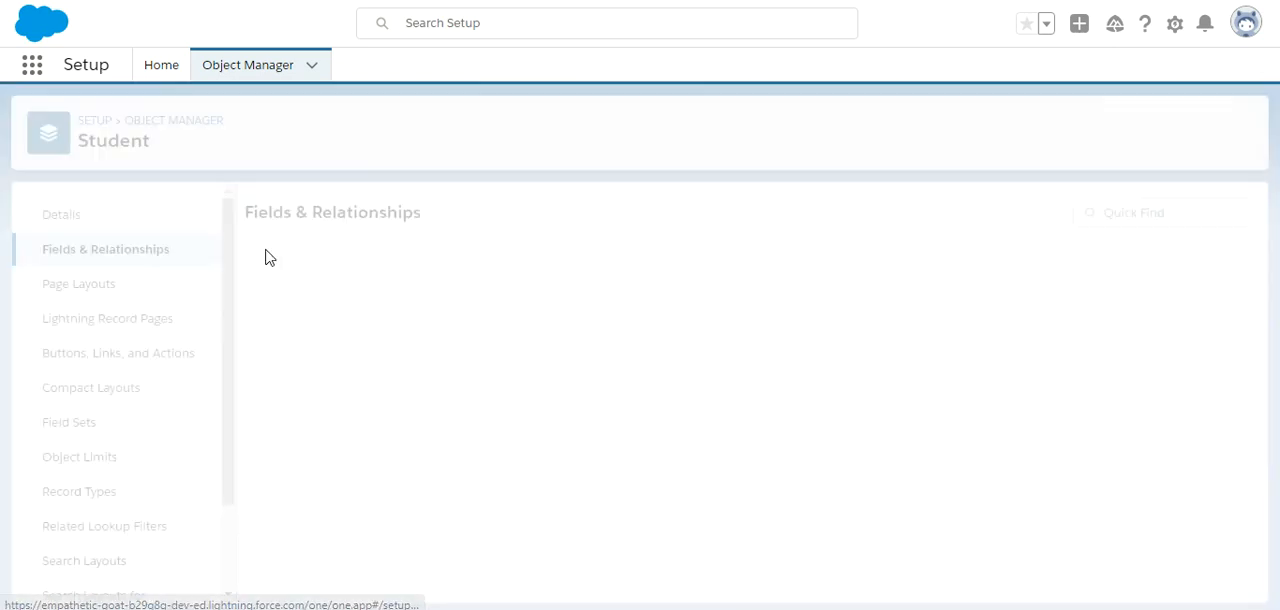
Start a new custom field on the Student object with the Picklist data type.
click(833, 231)
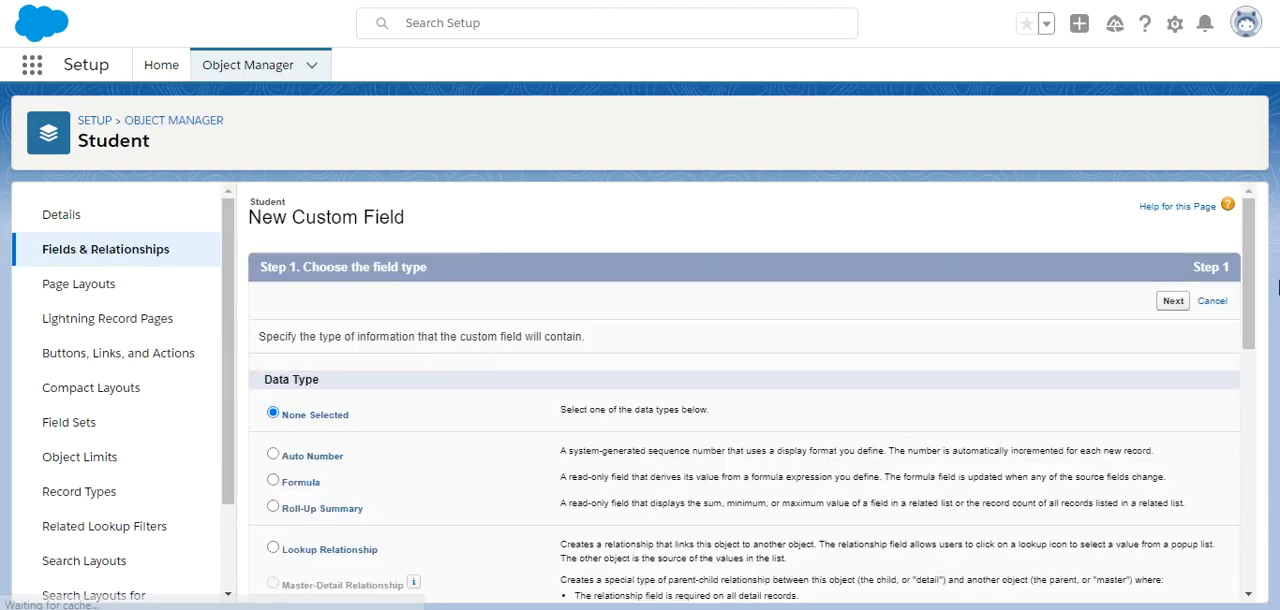
scroll(1243, 345, down, 1)
drag(1243, 345, 1244, 506)
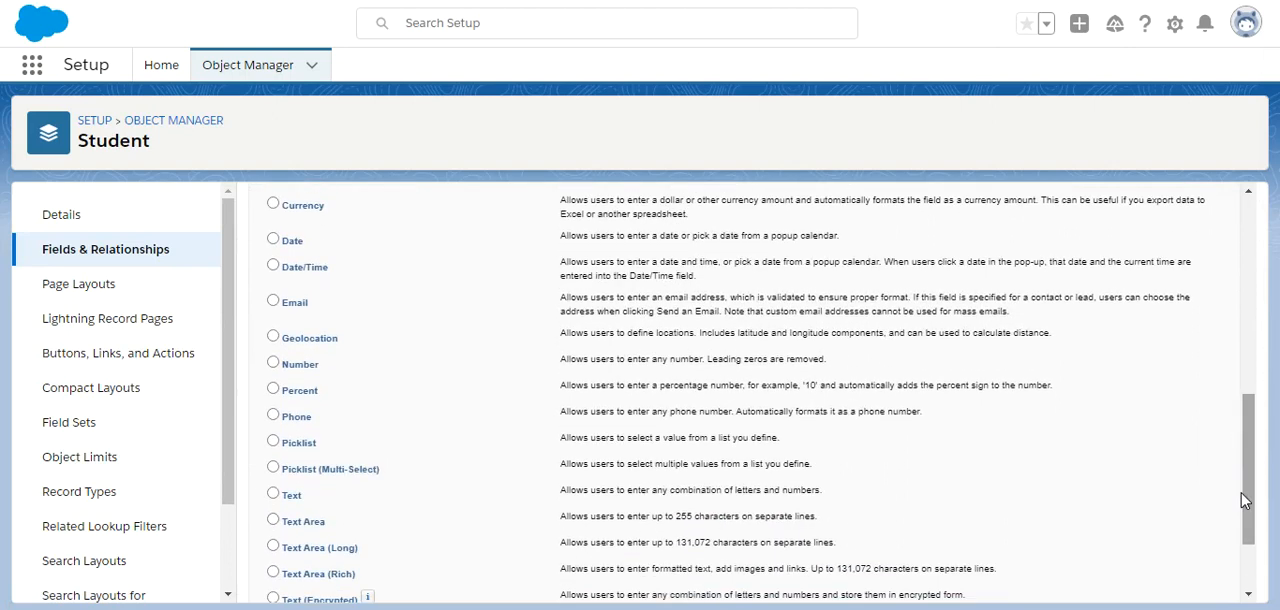
click(272, 442)
scroll(1258, 552, down, 2)
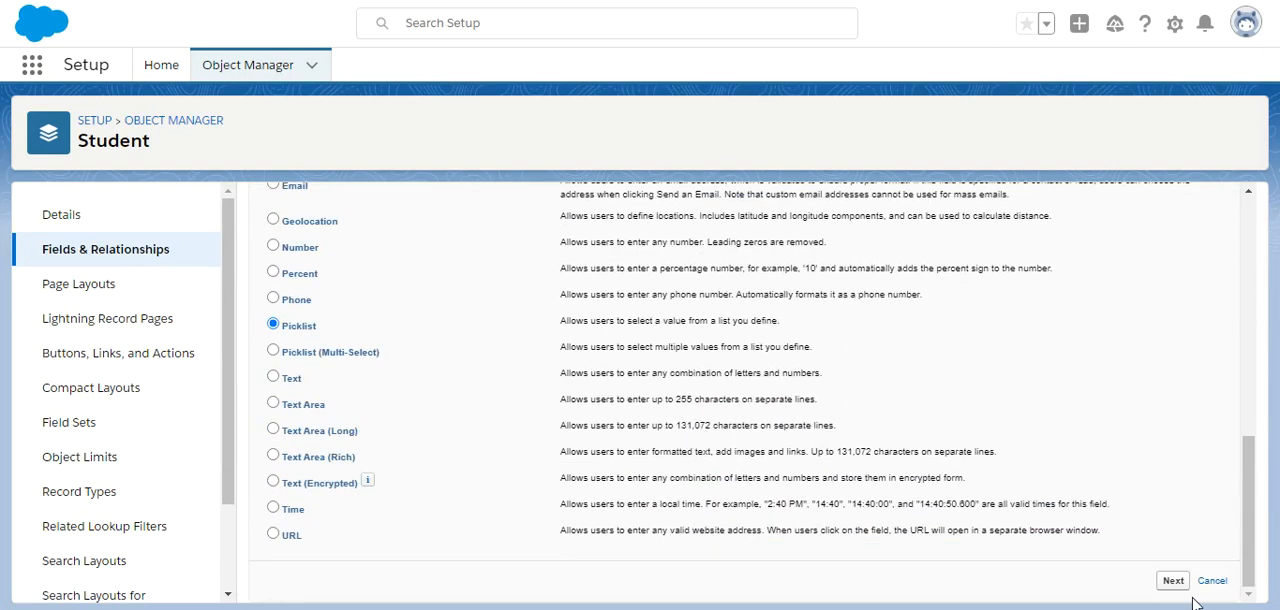
click(1175, 583)
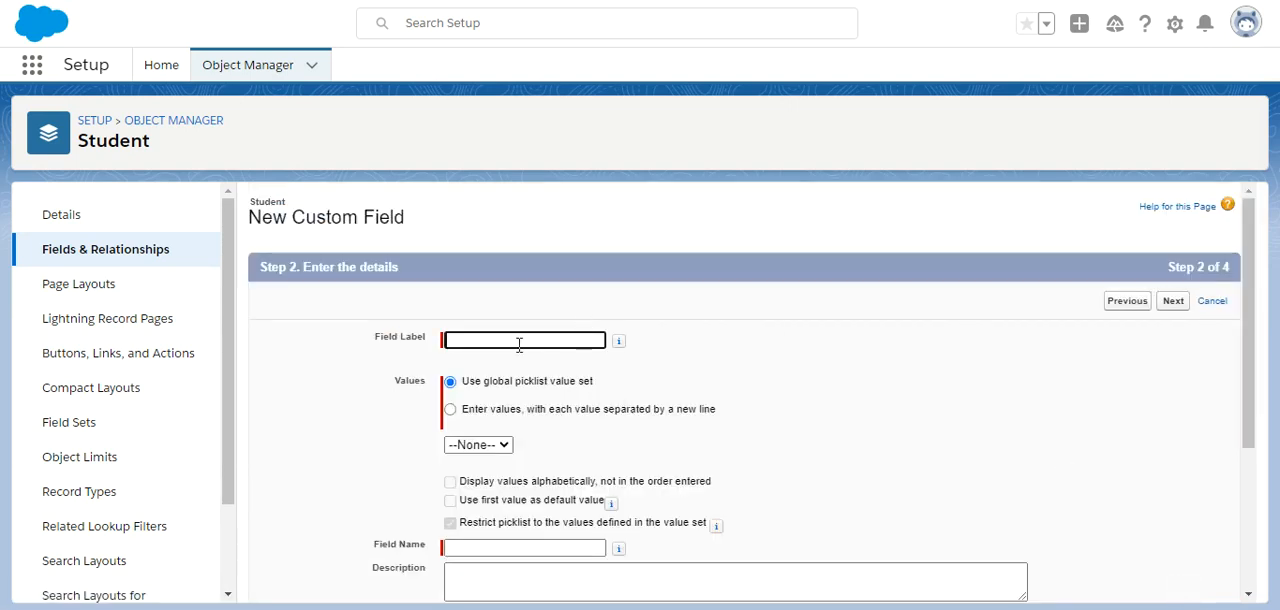
Label the picklist field State and choose to enter its values individually instead of using a global value set.
click(520, 342)
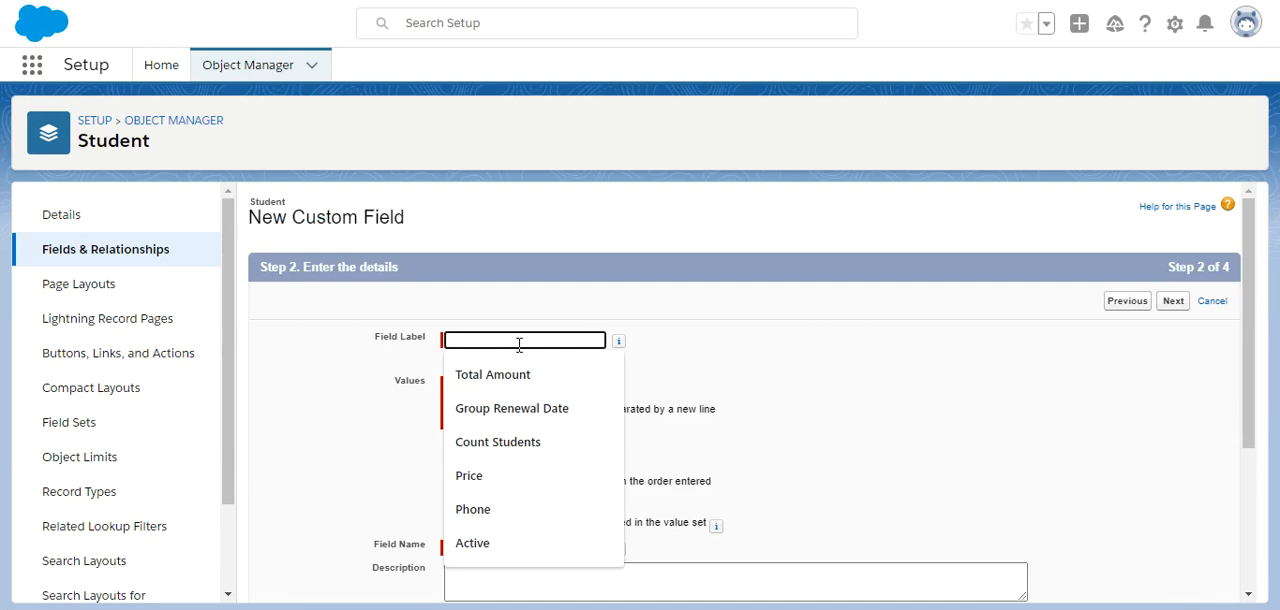
text(S)
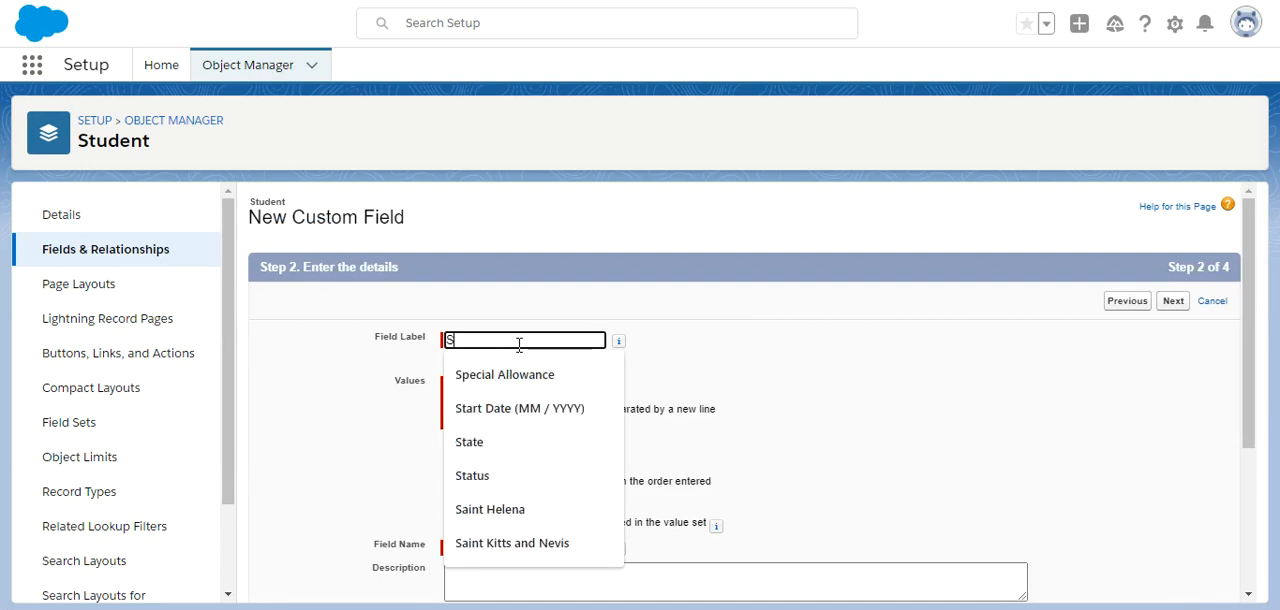
text(tate)
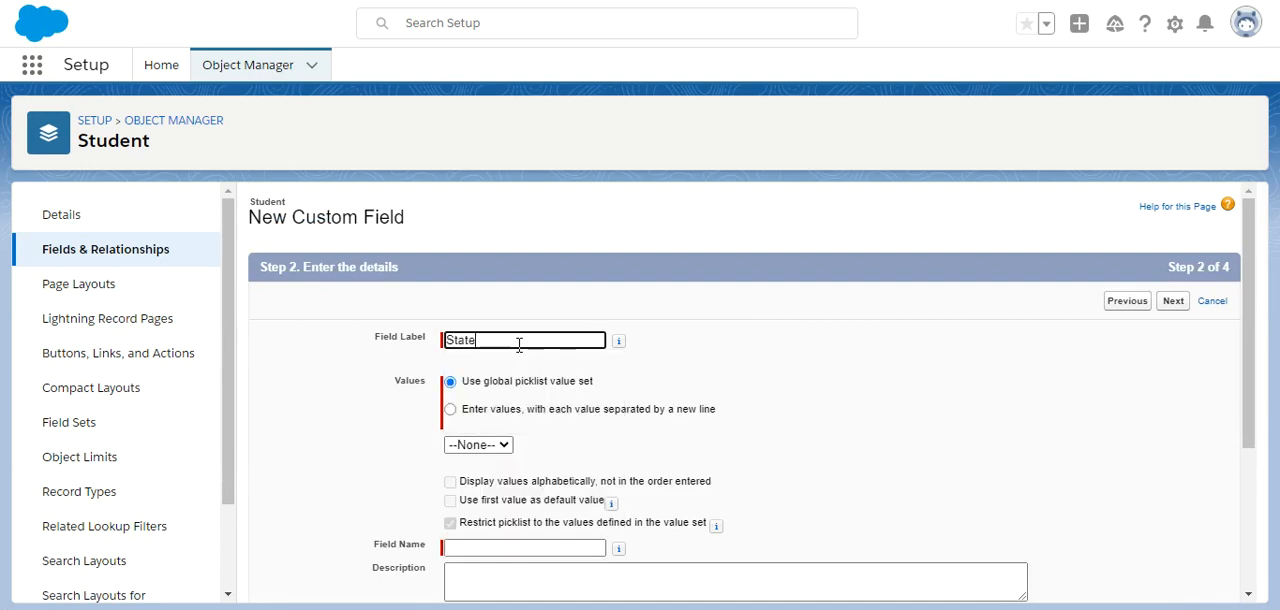
click(451, 411)
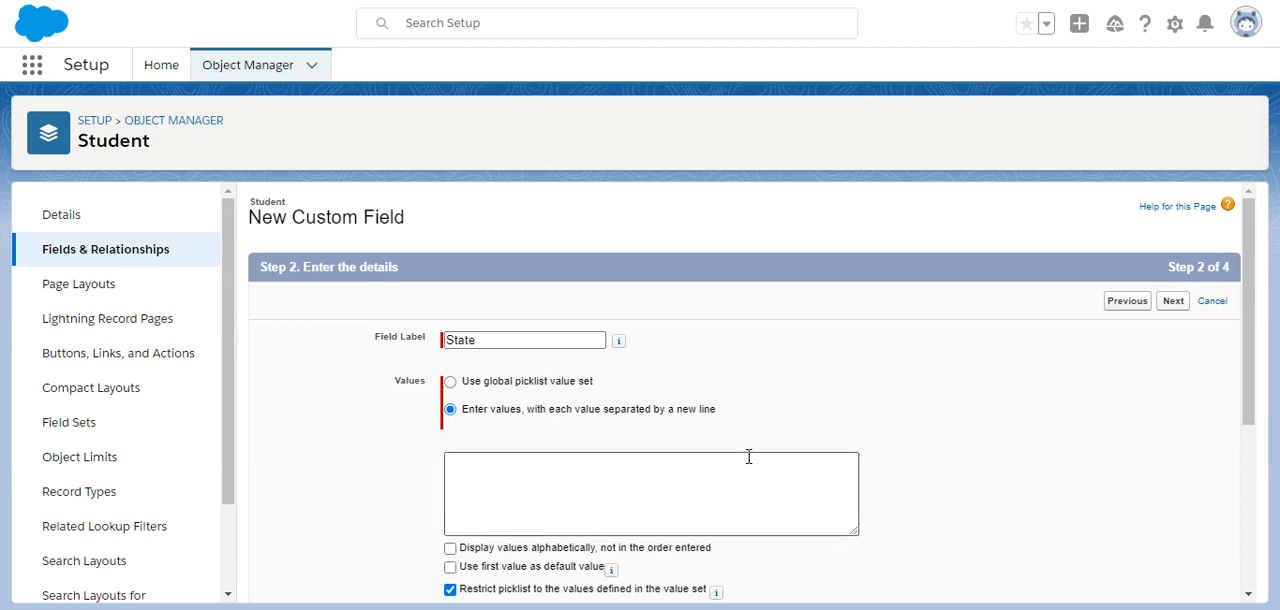
Enter California, Texas and Florida as the first State picklist values, each on its own line.
click(626, 481)
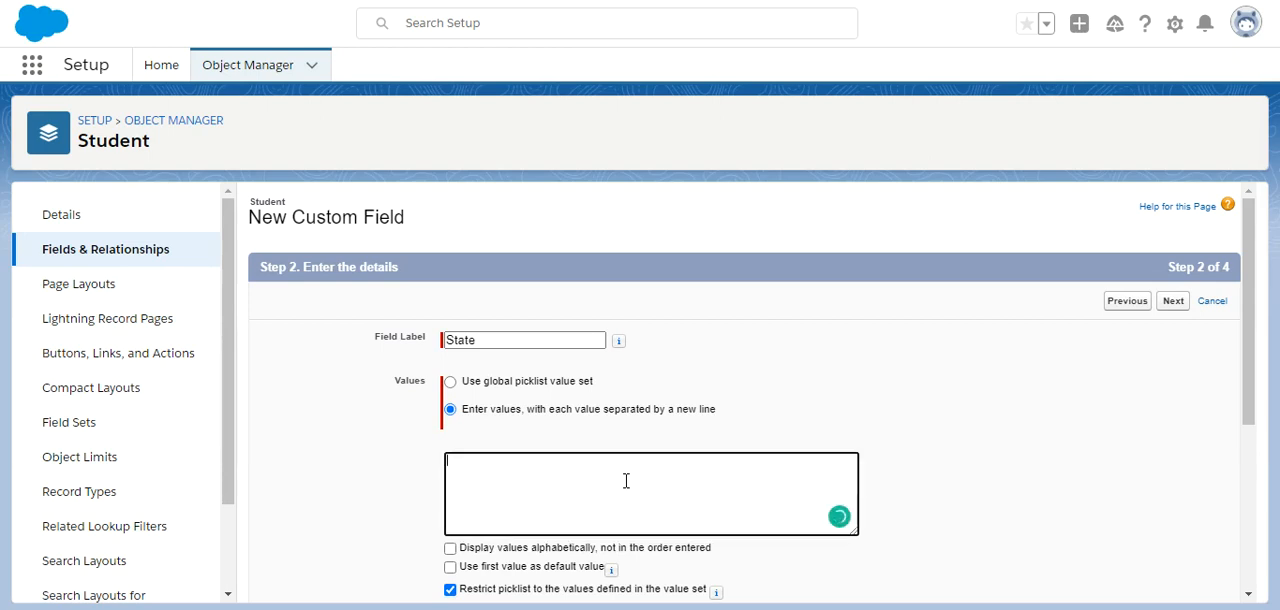
text(California)
key(Return)
text(Texas Flo)
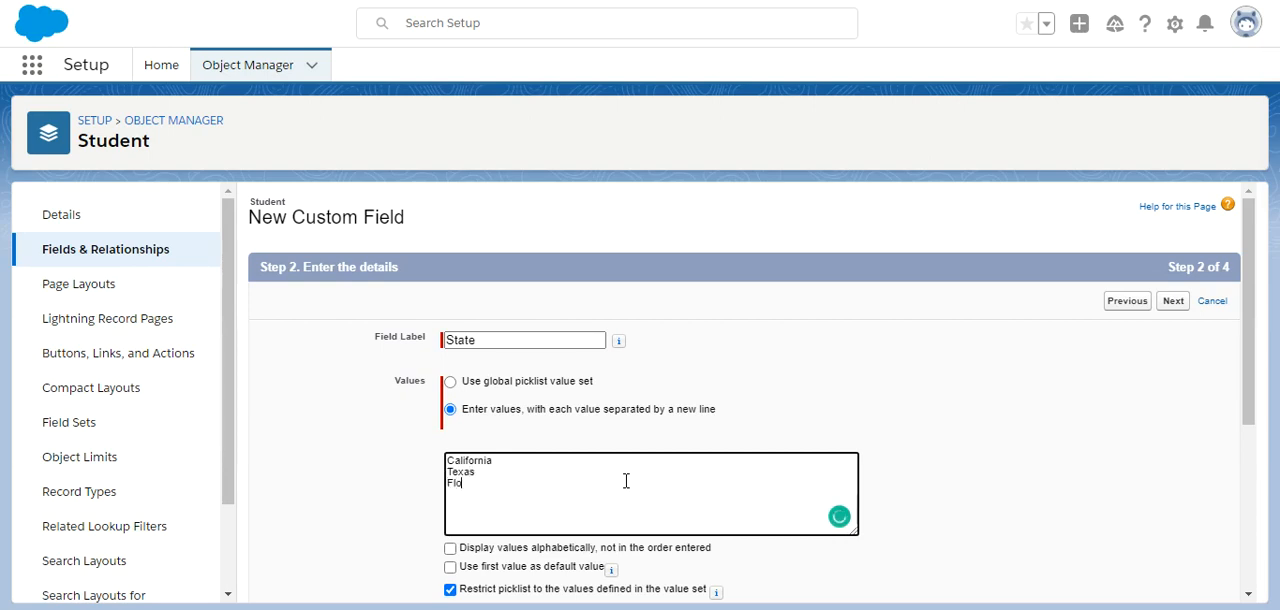
text(rida )
text(R)
text(ajstha)
text(n)
Add Rajsthan, UP, Punjab and Tasmania to the State values, and paste the remaining states, including Hokkaido, Scotland, Wales, NorthEast, Copperbelt, Eastern and Luapula.
key(Return)
text(UP)
key(Return)
text(Punjab\)
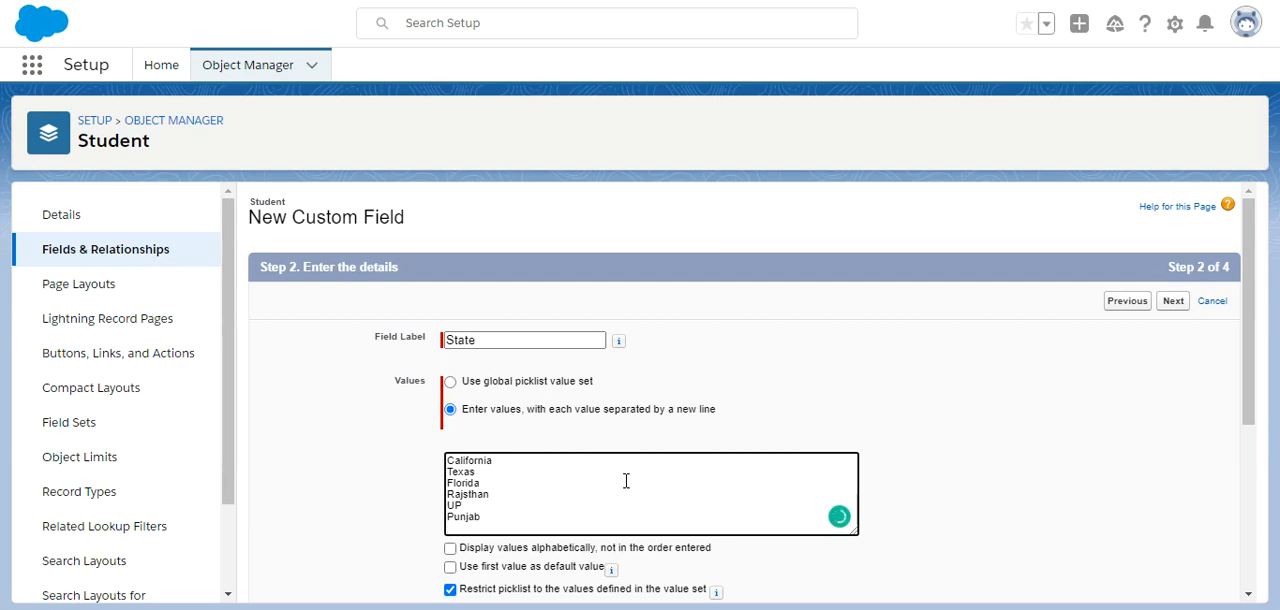
text(Tasm)
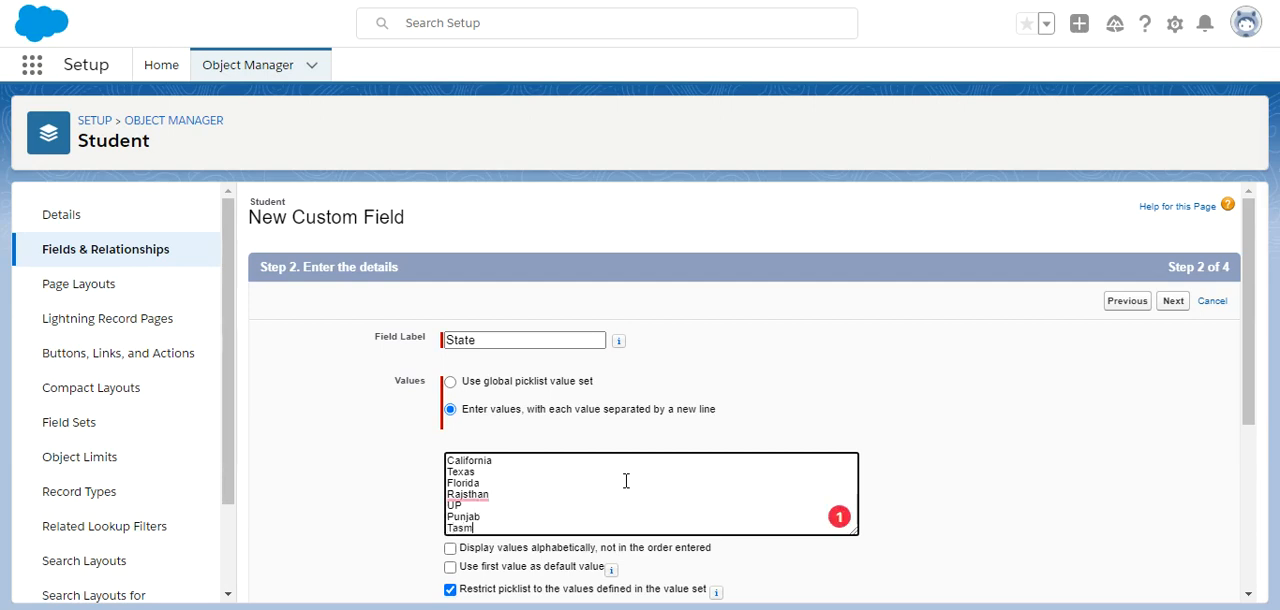
text(ania)
key(Return)
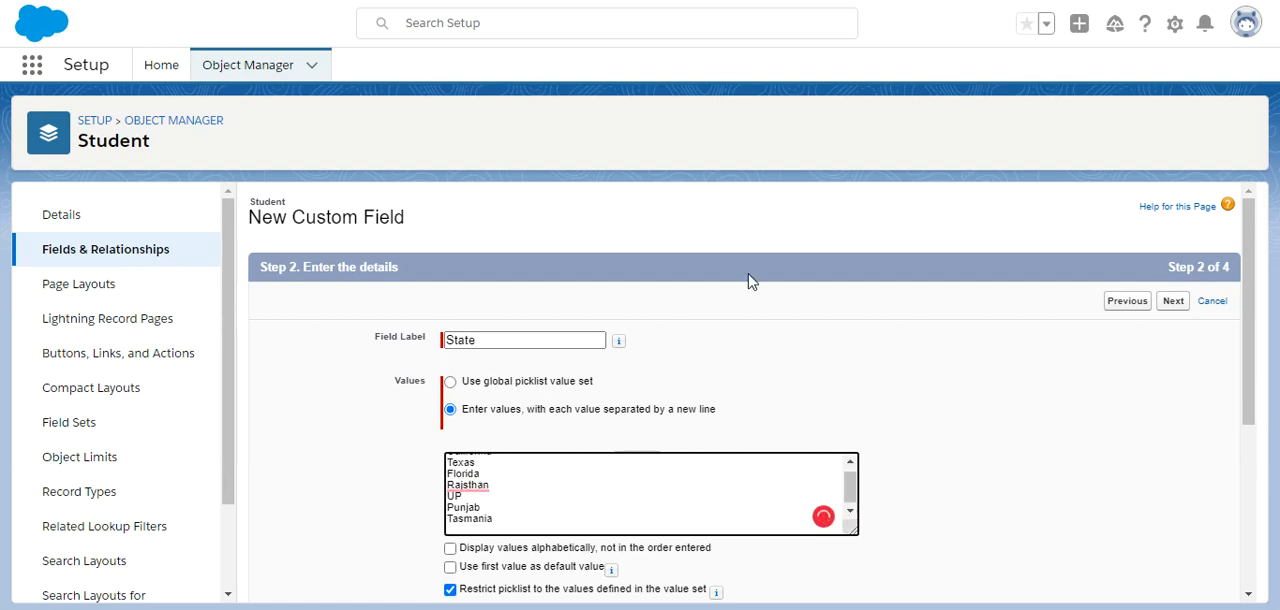
key(ctrl+v)
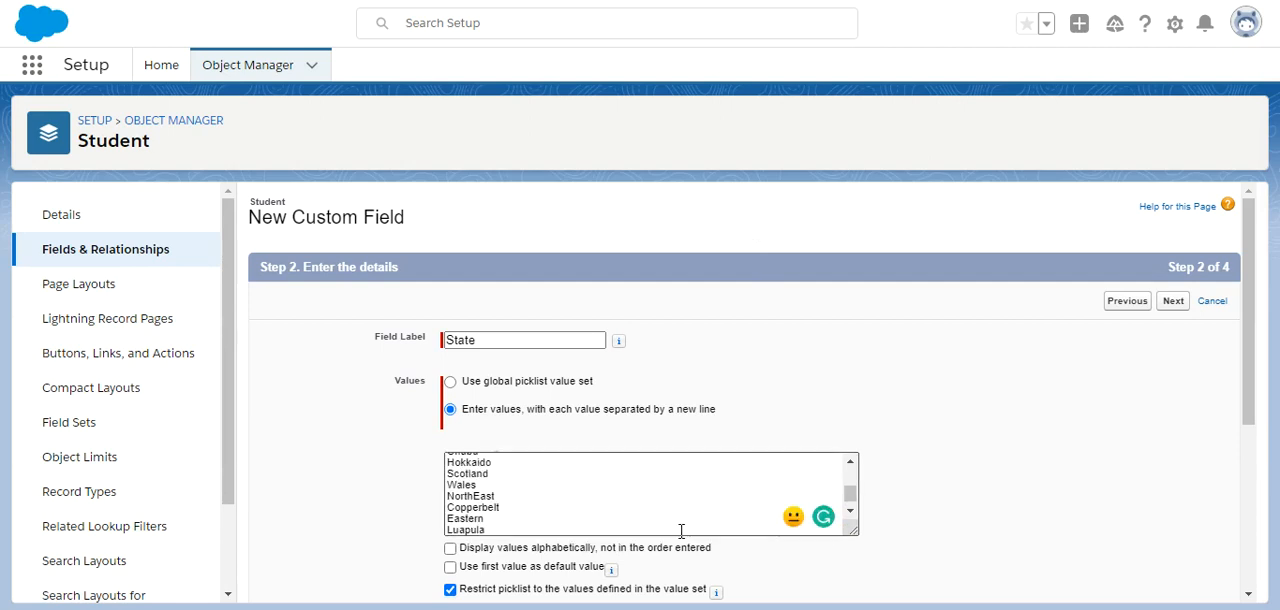
mouse_move(849, 500)
mouse_down()
mouse_move(849, 483)
mouse_move(852, 514)
mouse_move(850, 495)
mouse_up()
Save the State field with the default field-level security and include it in the Student Layout.
drag(1249, 420, 1240, 590)
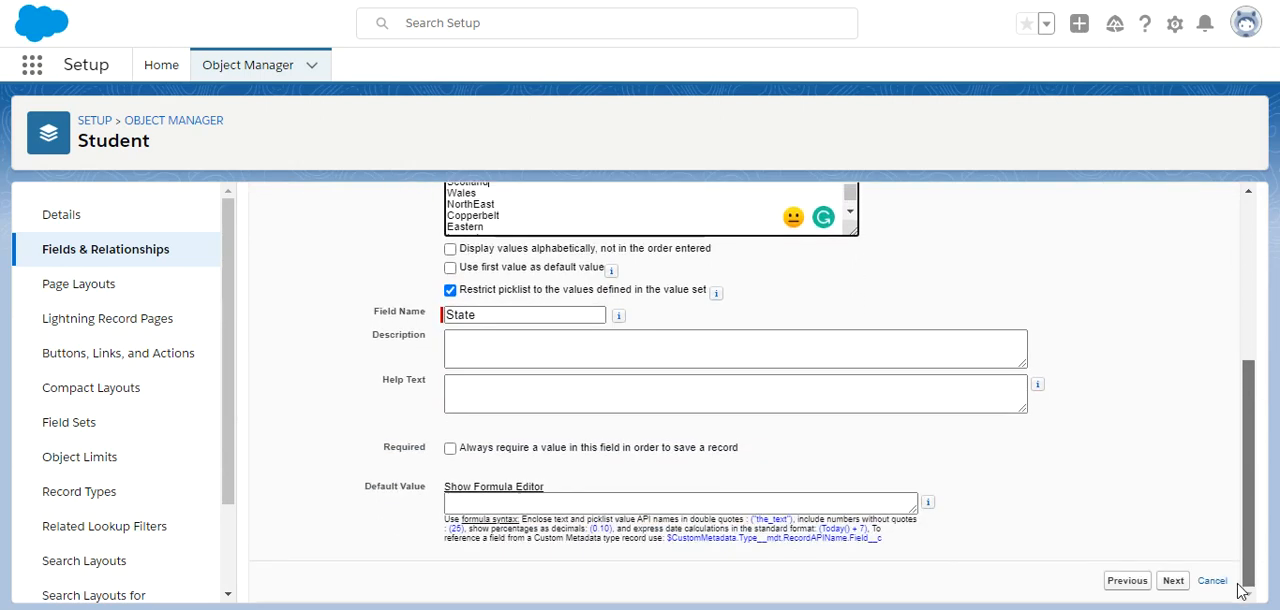
click(1172, 582)
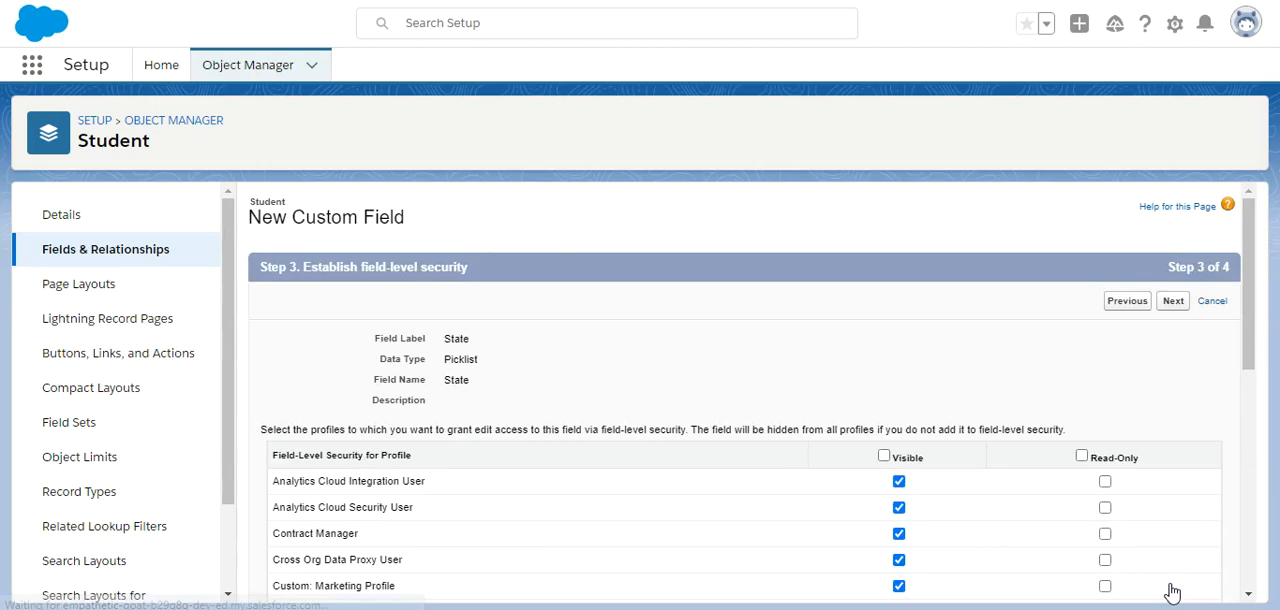
click(1173, 301)
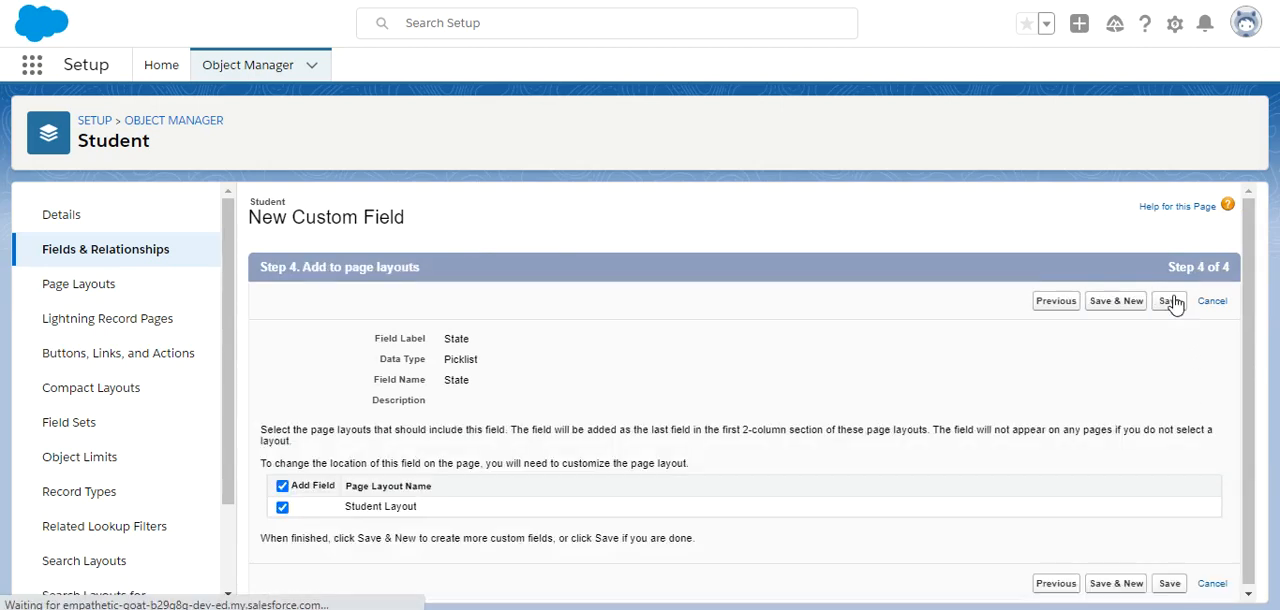
click(1172, 305)
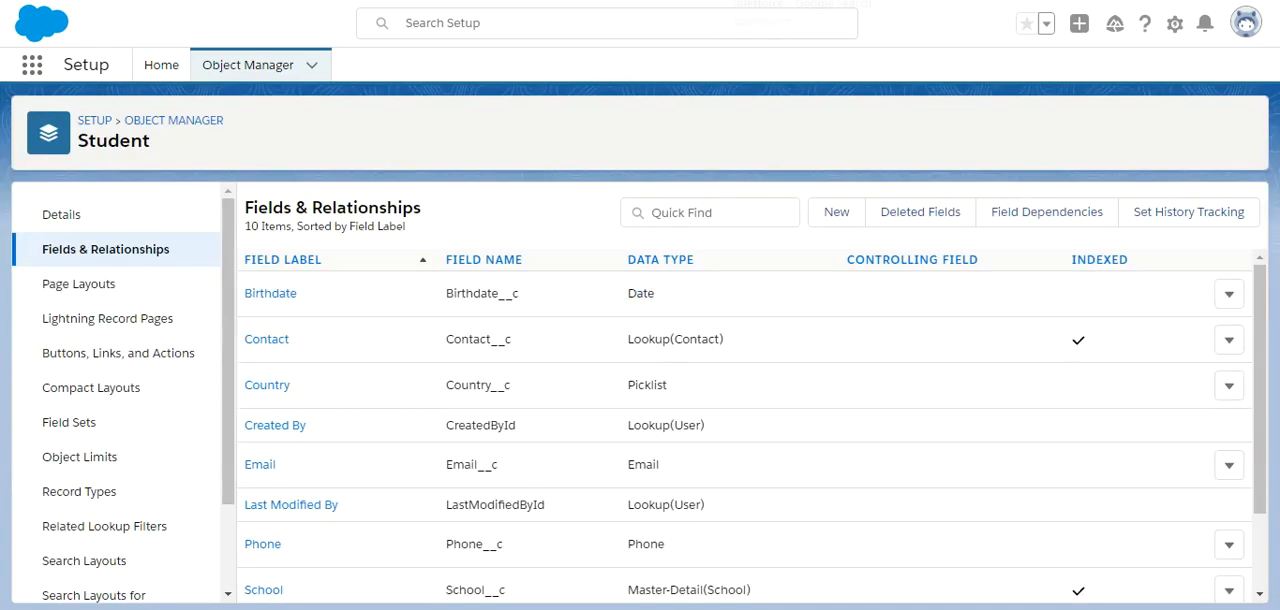
Return to the open student record in Sales, close the new-student form, and check the record's details for the State field.
click(870, 1)
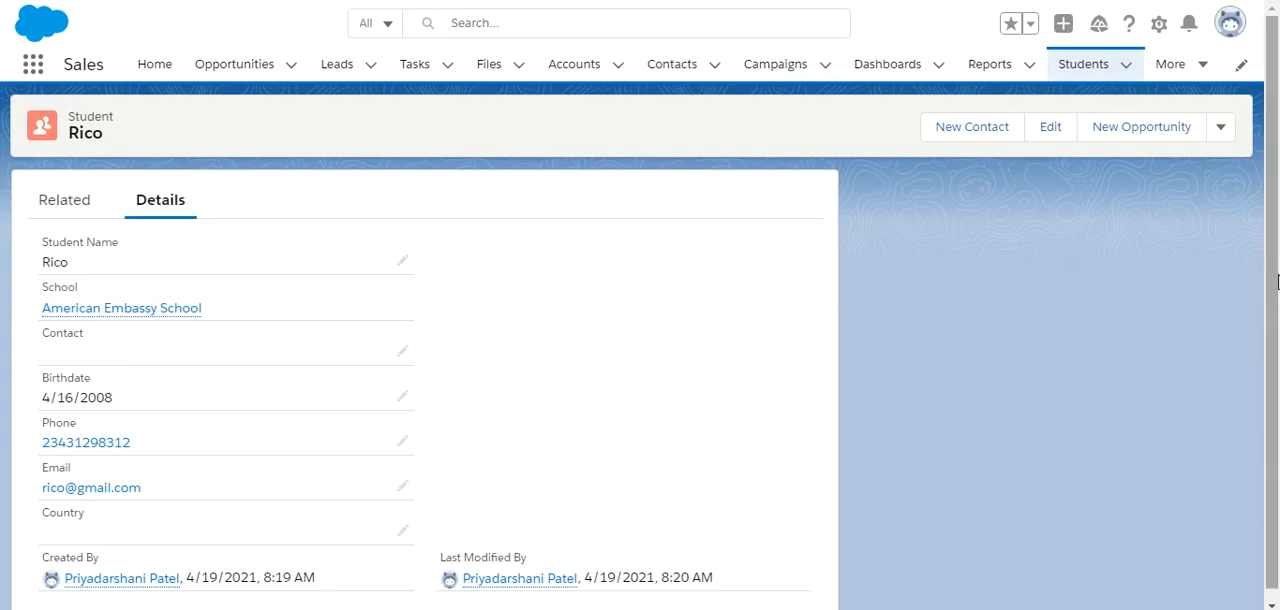
scroll(1275, 332, down, 1)
scroll(1274, 332, up, 1)
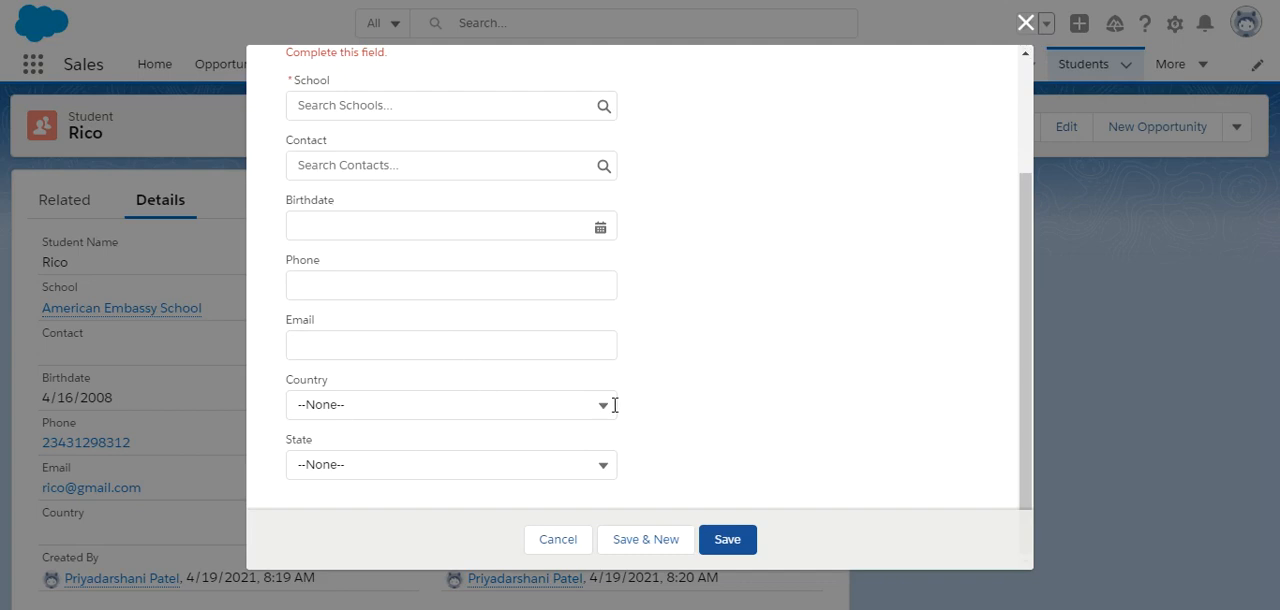
click(1023, 26)
drag(1275, 278, 1275, 402)
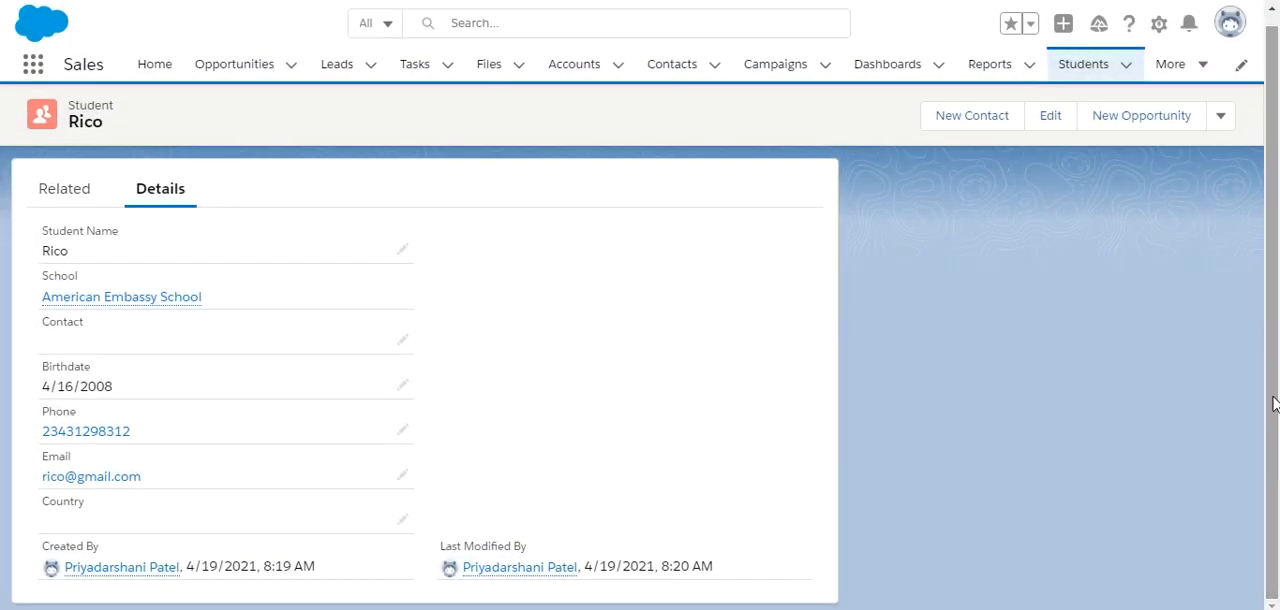
scroll(1275, 412, up, 1)
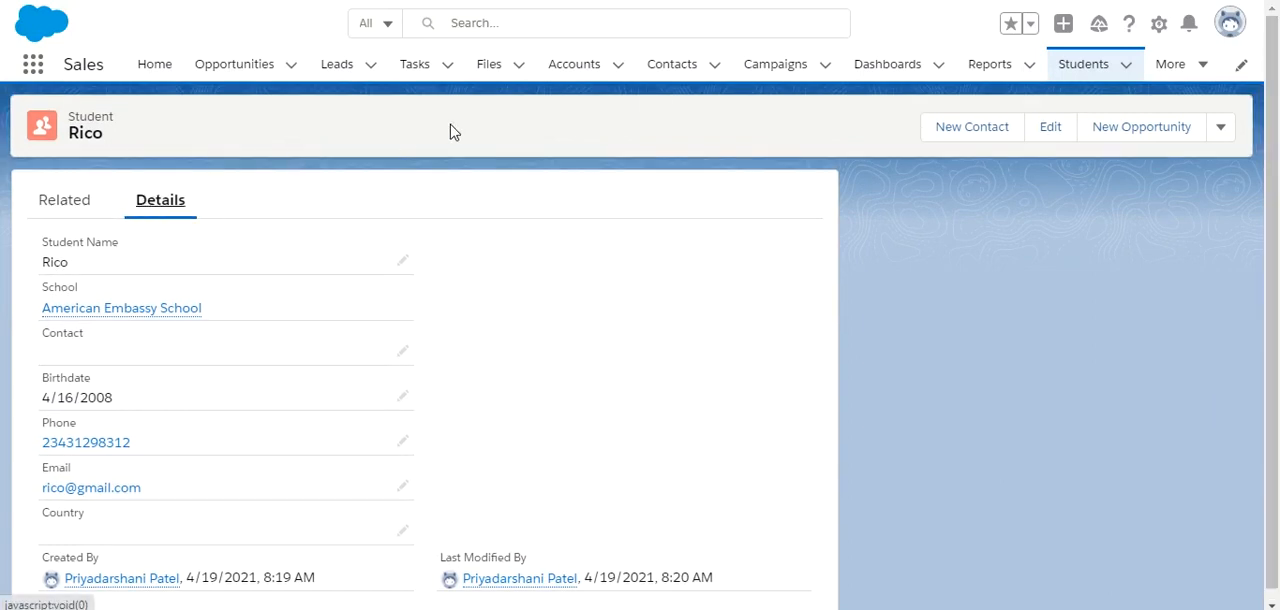
Open a new student form and check the Country and State picklists at its end.
click(1122, 70)
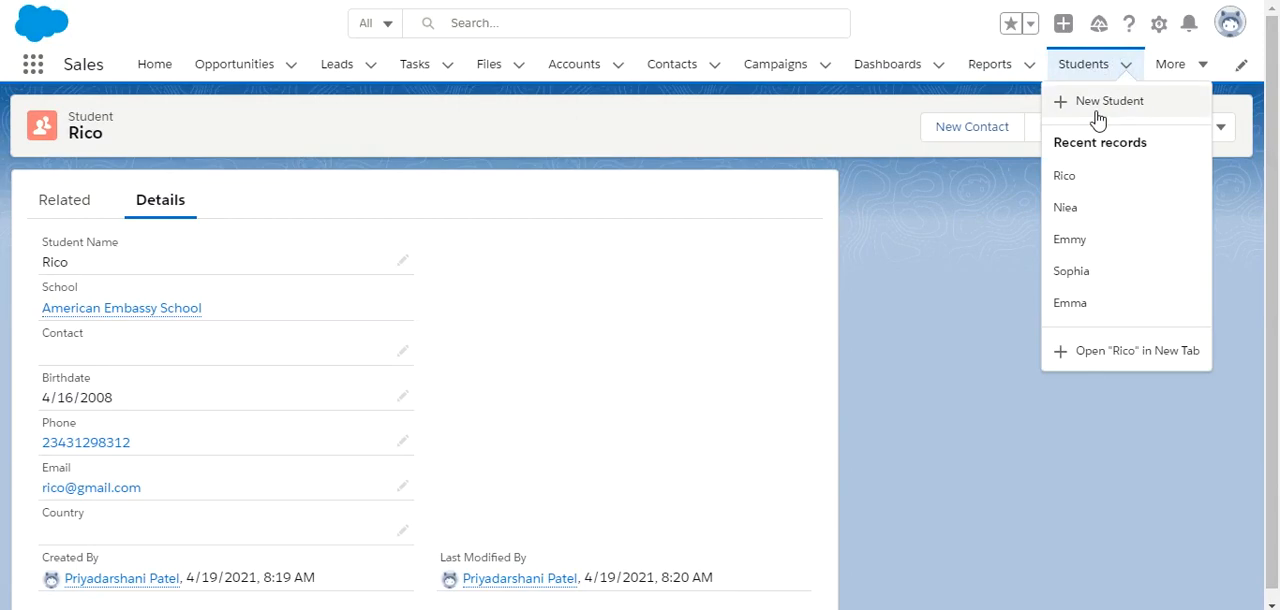
click(1102, 108)
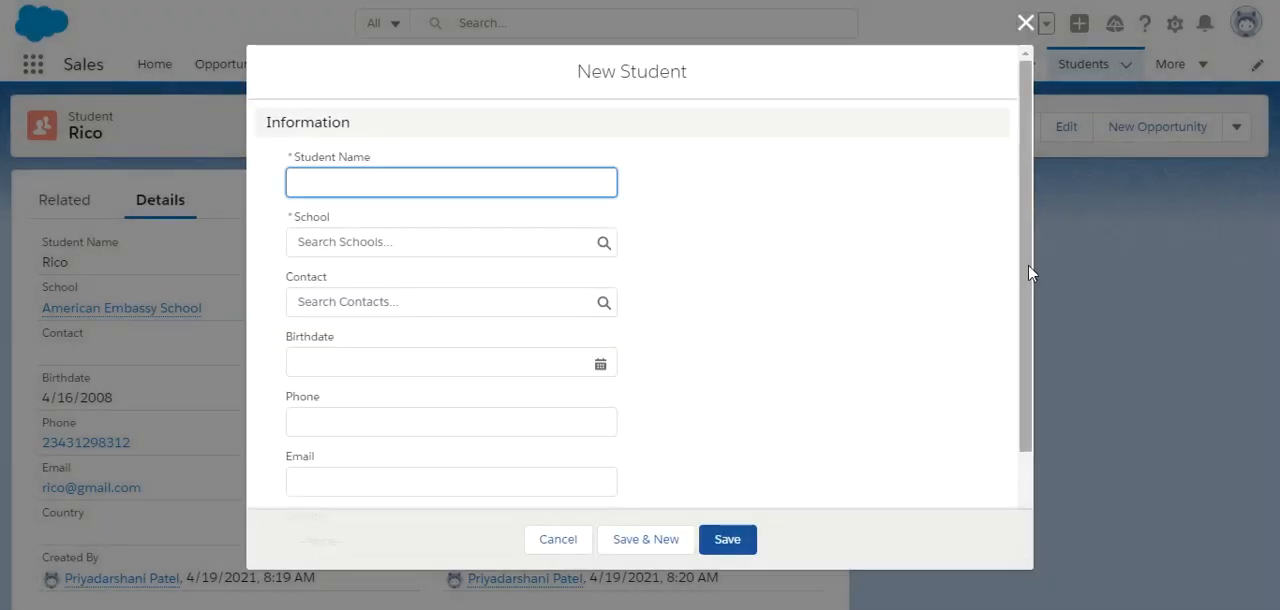
drag(1032, 272, 1017, 410)
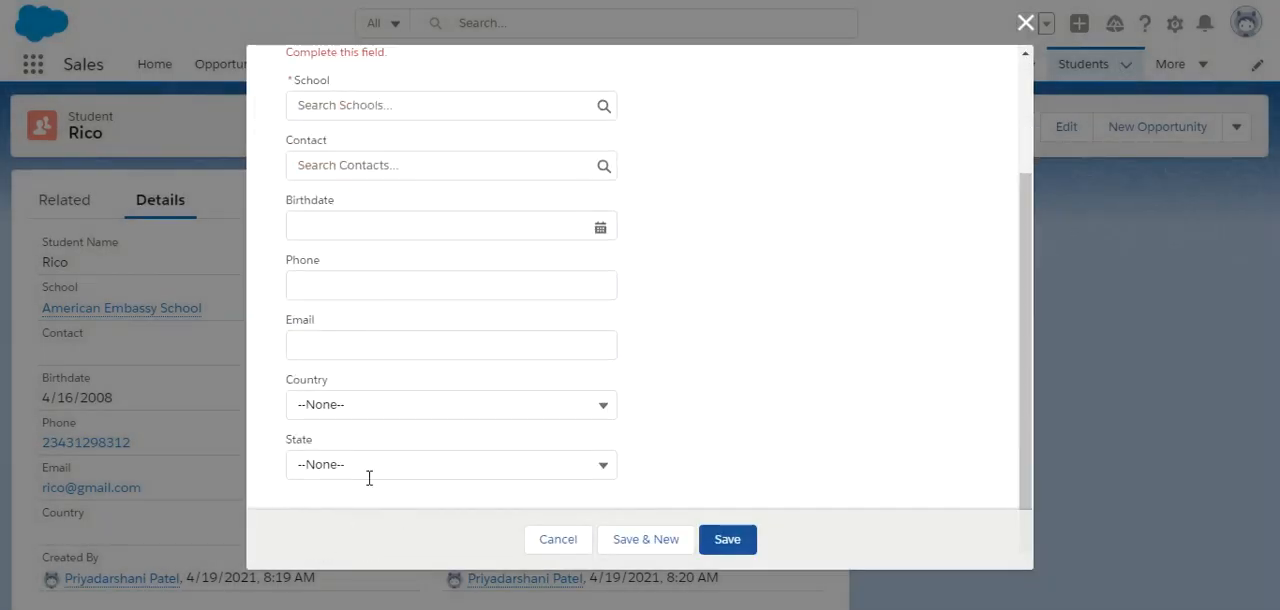
Look through the values offered by the Country and State picklists on the new student form.
click(411, 405)
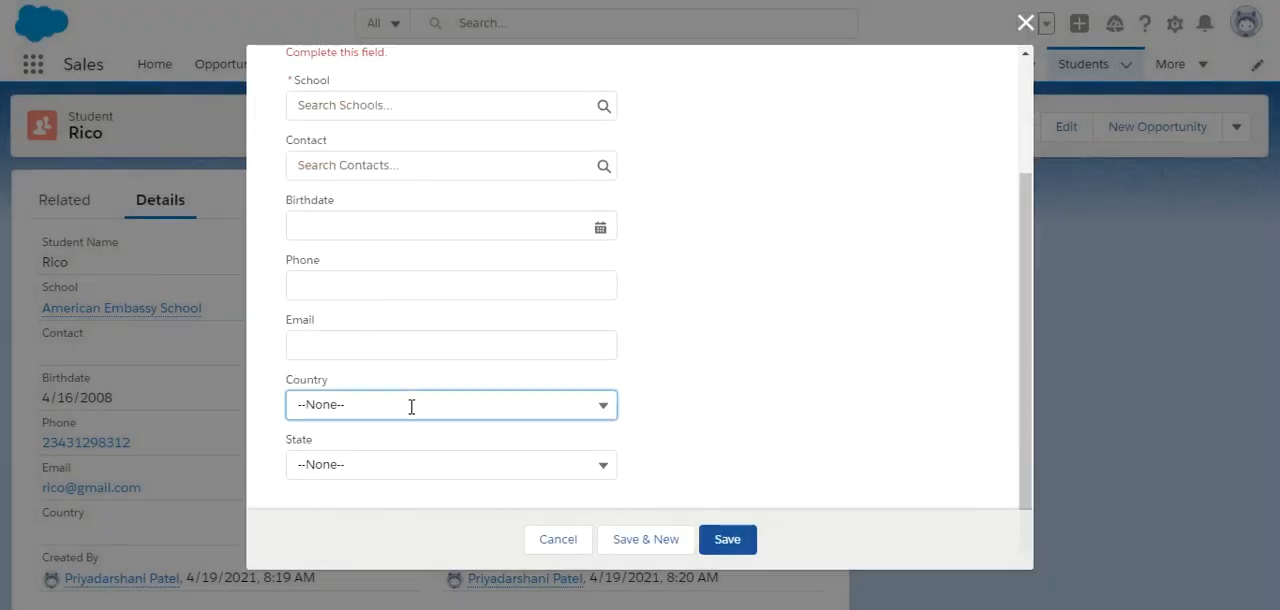
click(370, 467)
drag(608, 243, 606, 420)
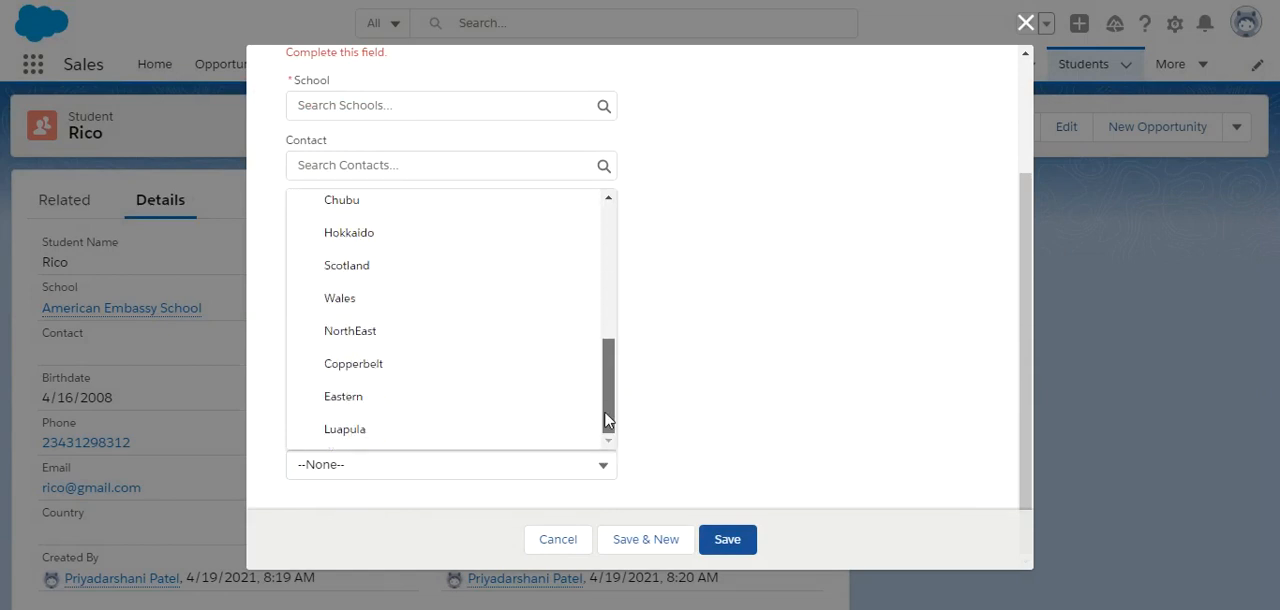
drag(608, 380, 614, 266)
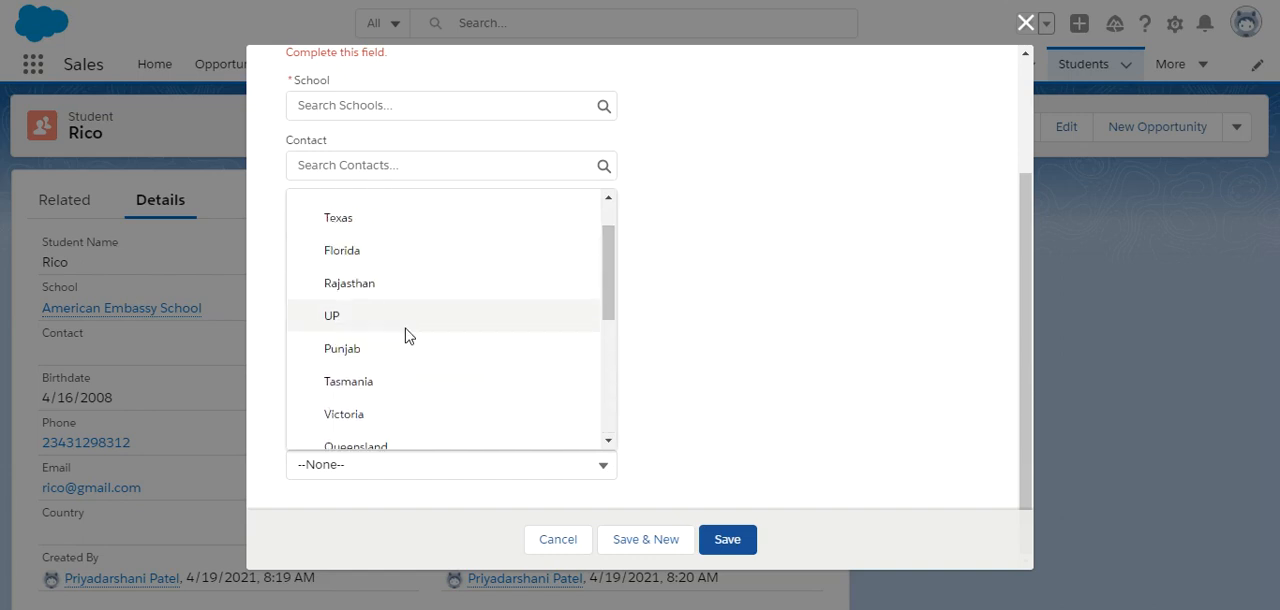
click(714, 338)
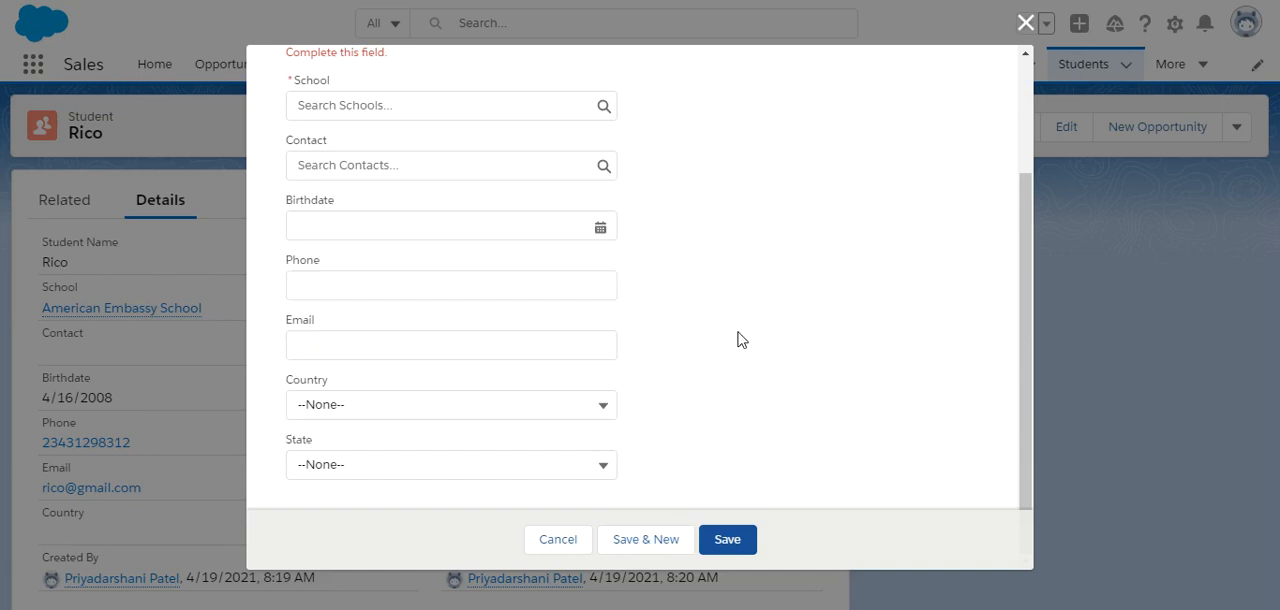
Choose INDIA as the Country, check which State values are offered for it, and close the student form without saving.
click(483, 403)
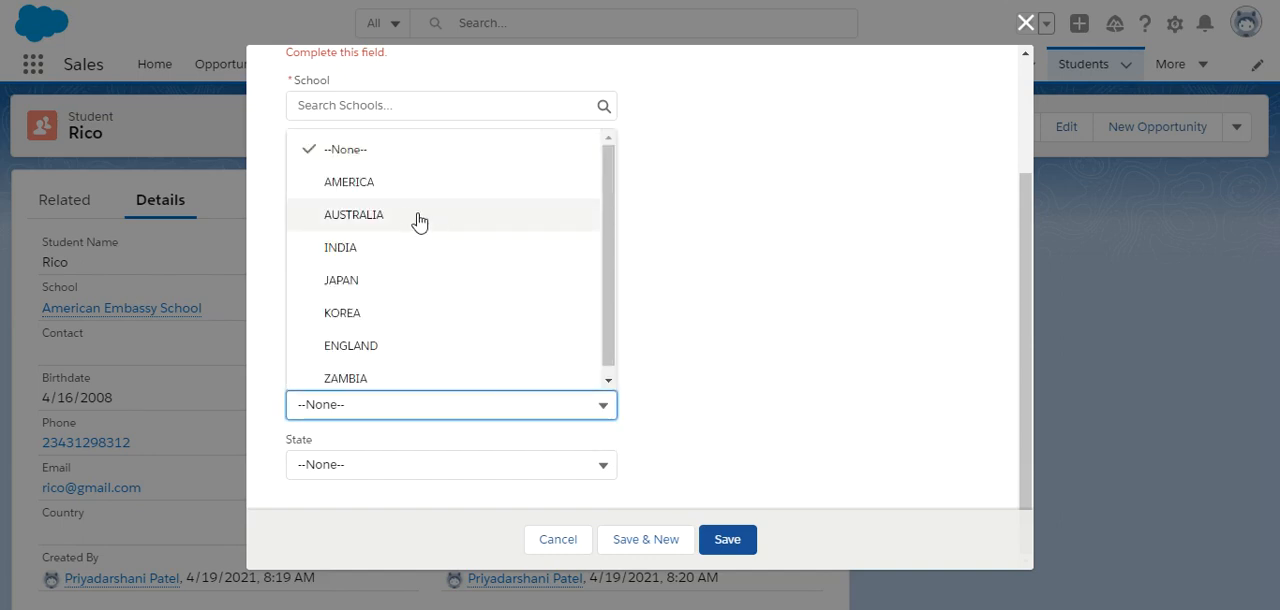
click(376, 258)
click(389, 475)
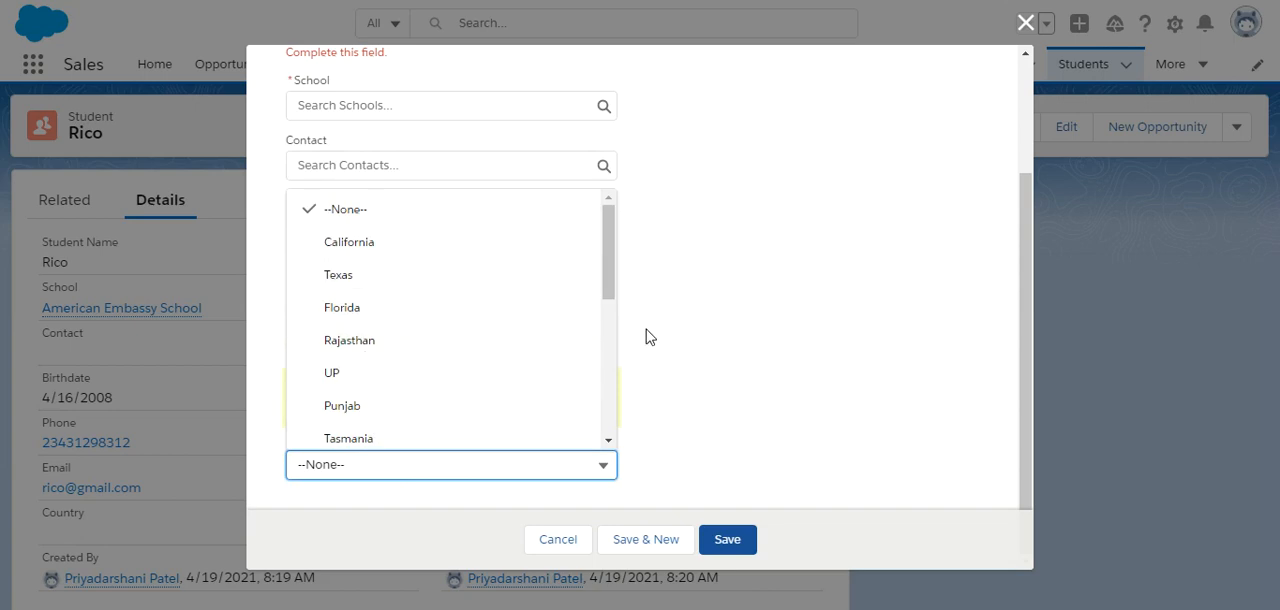
click(605, 293)
mouse_move(605, 293)
mouse_down()
mouse_move(594, 409)
mouse_move(620, 304)
mouse_up()
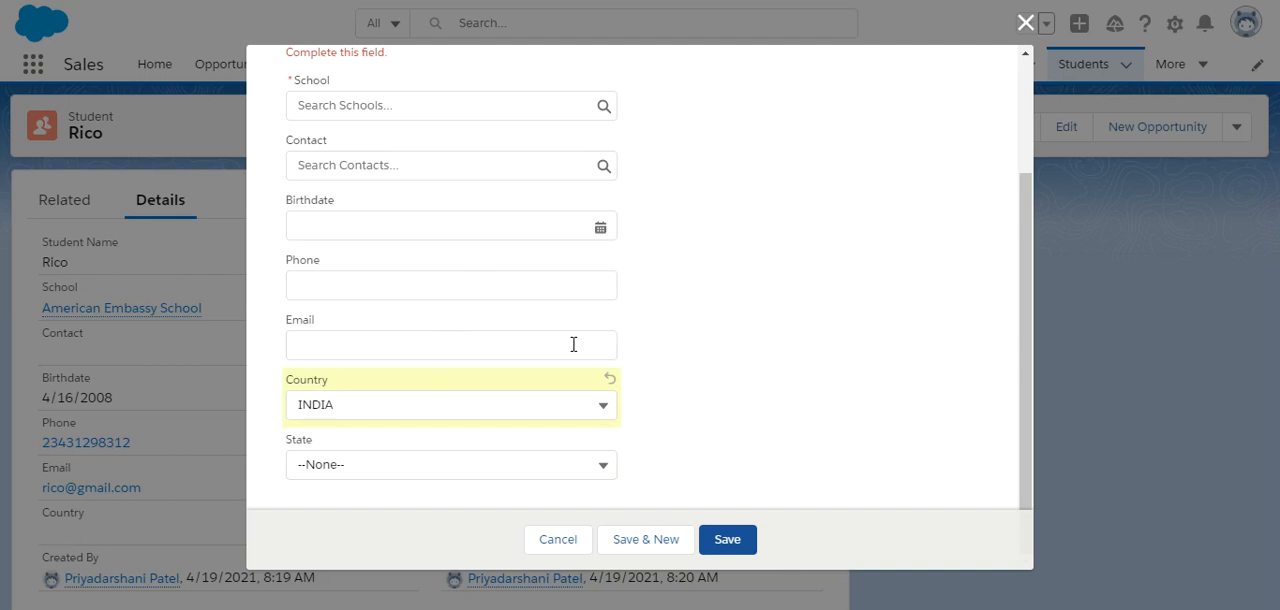
click(488, 462)
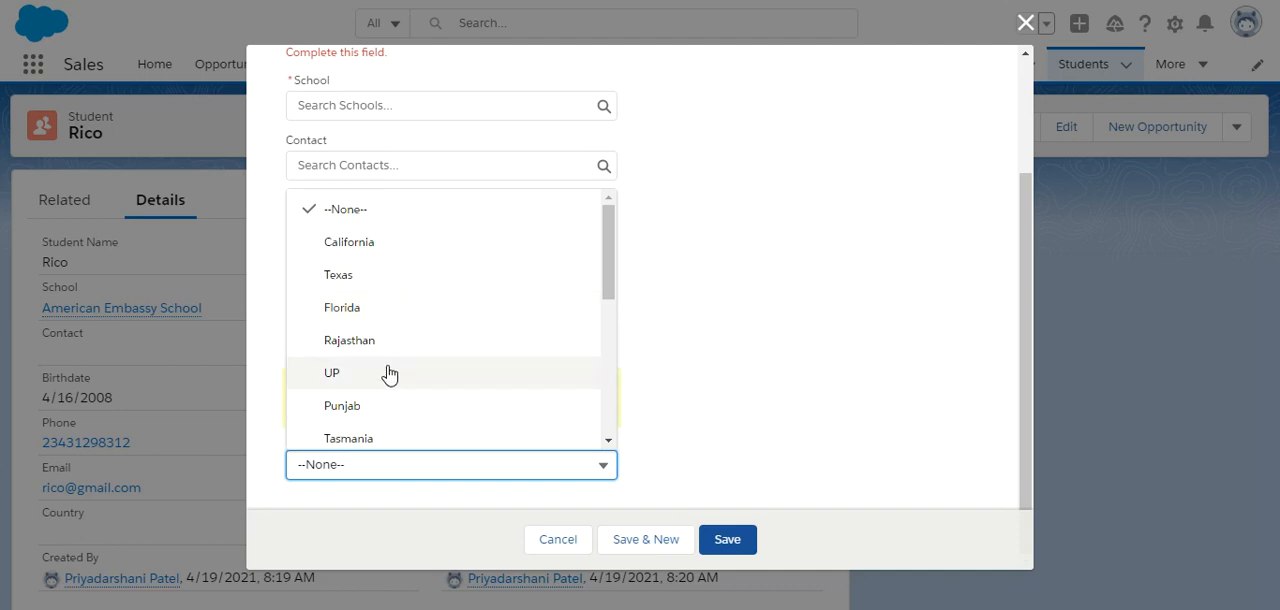
click(758, 291)
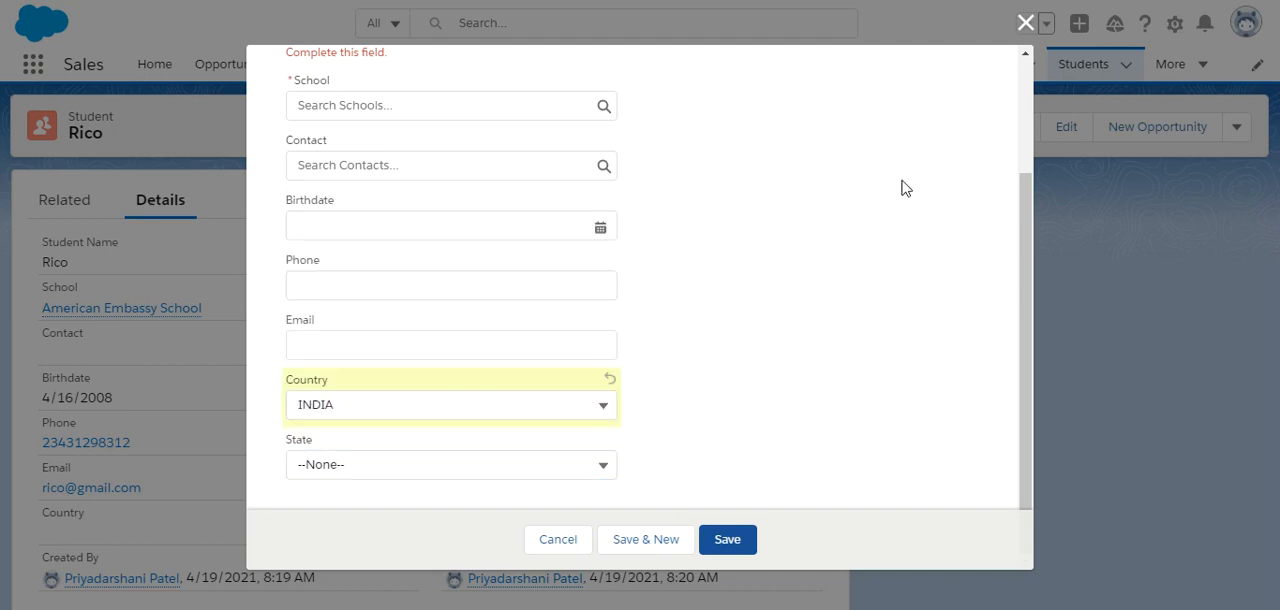
click(1024, 24)
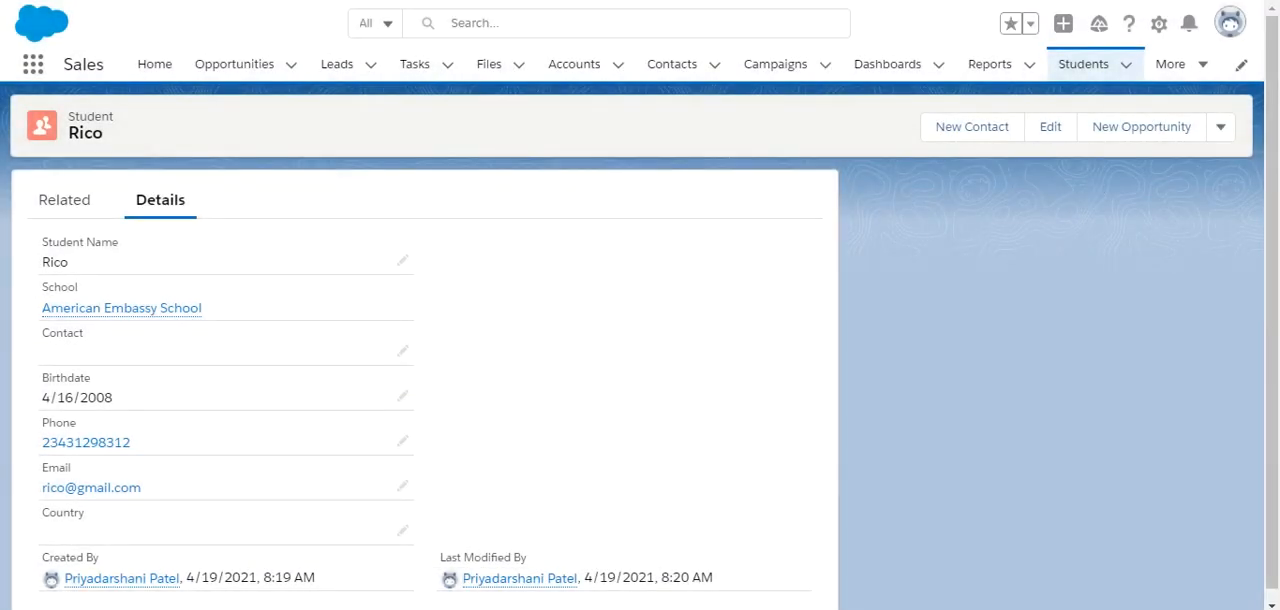
Return to the Student object in Setup and open the field dependencies for its fields.
click(1159, 24)
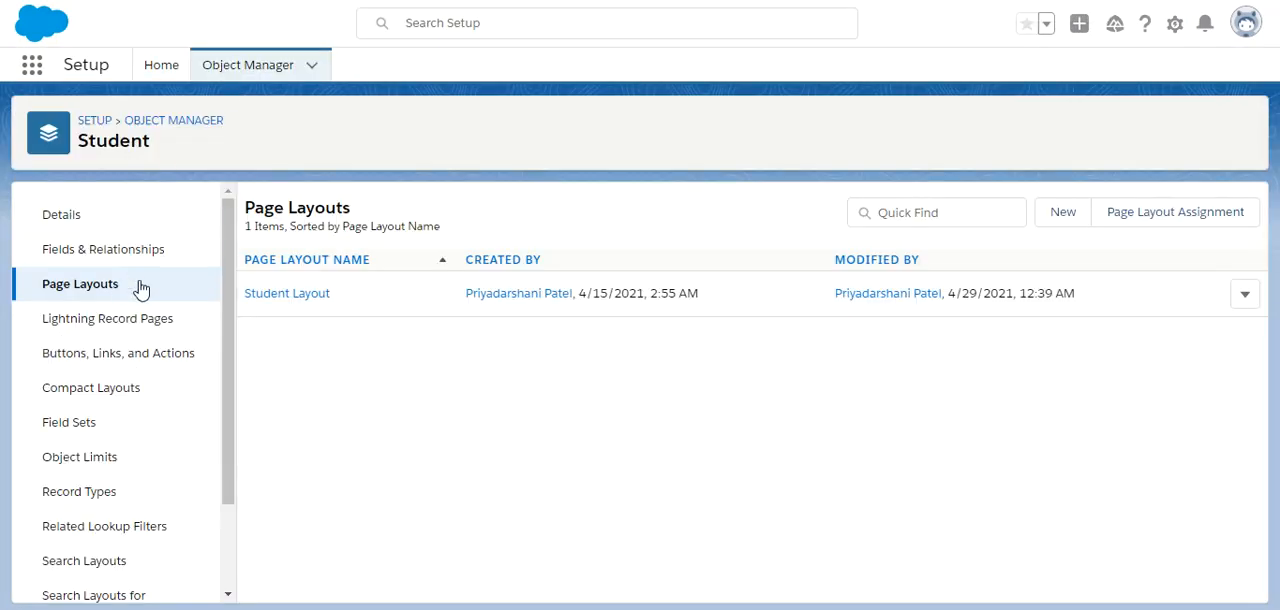
click(109, 263)
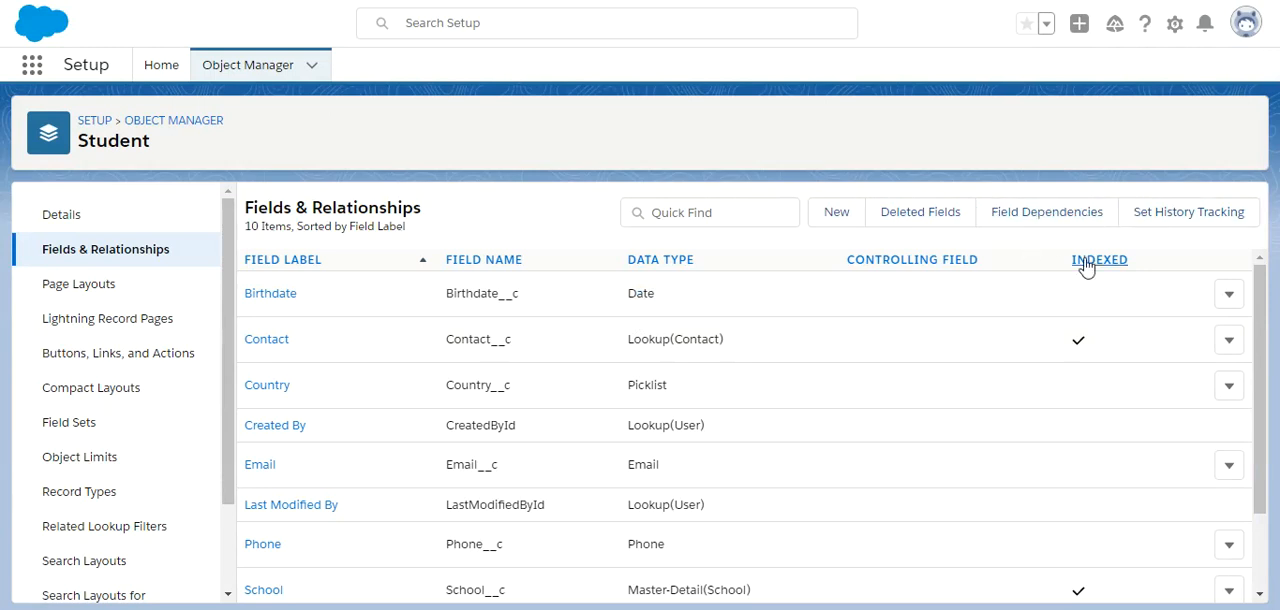
click(1034, 220)
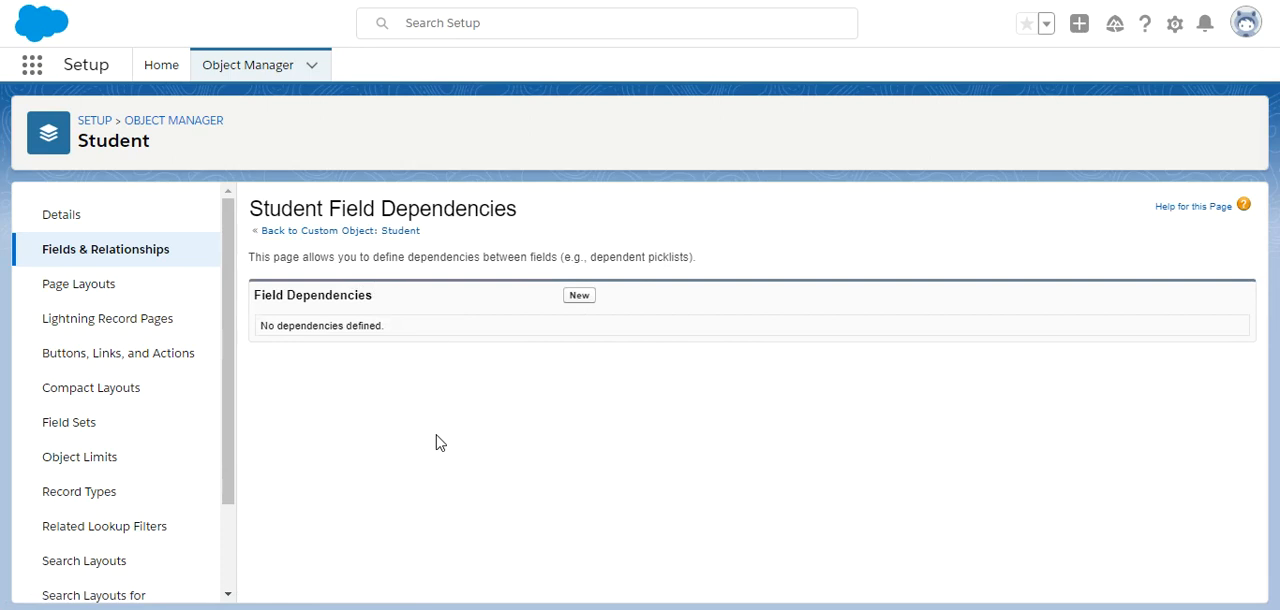
Create a new field dependency with Country as the controlling field and State as the dependent field.
click(584, 299)
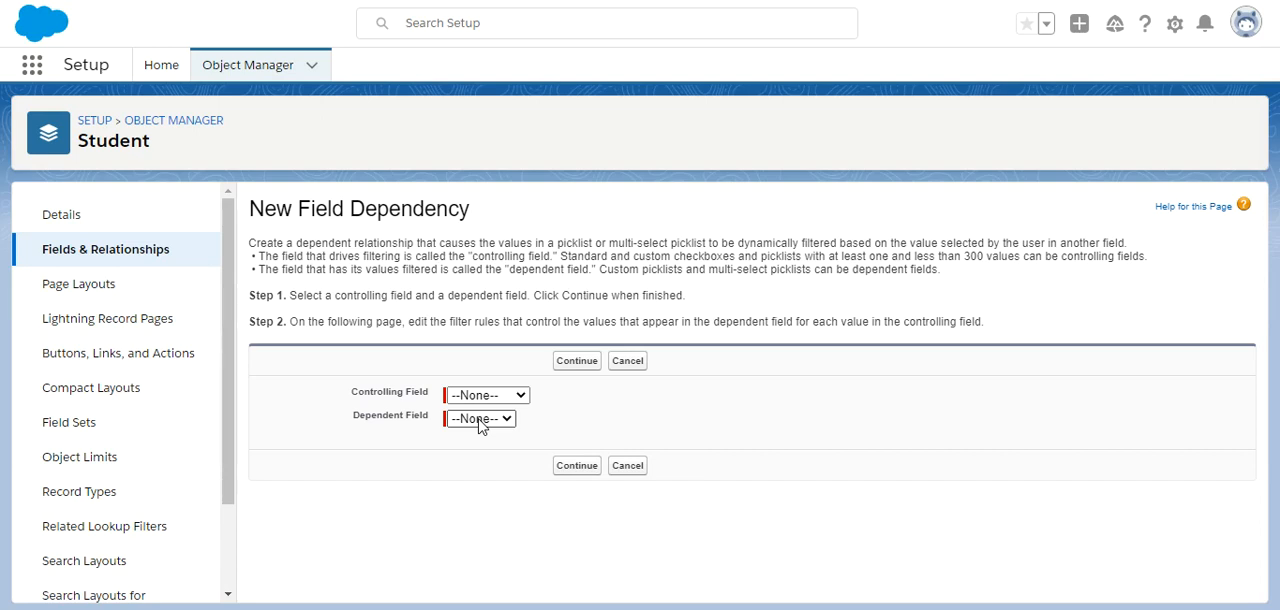
click(500, 398)
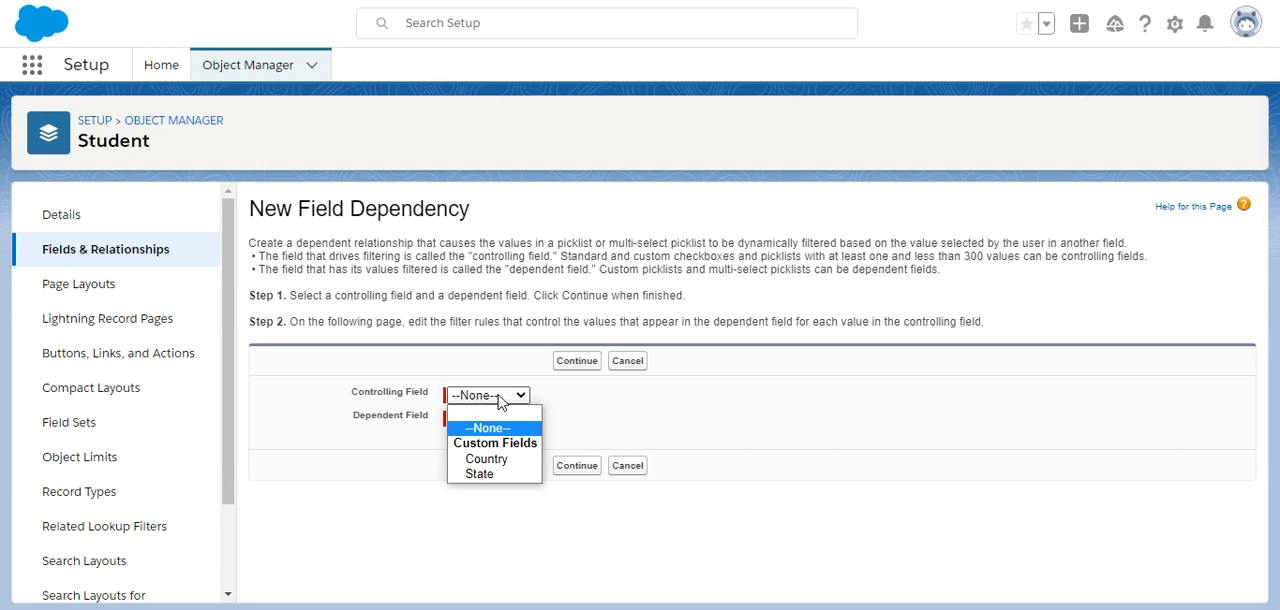
click(494, 461)
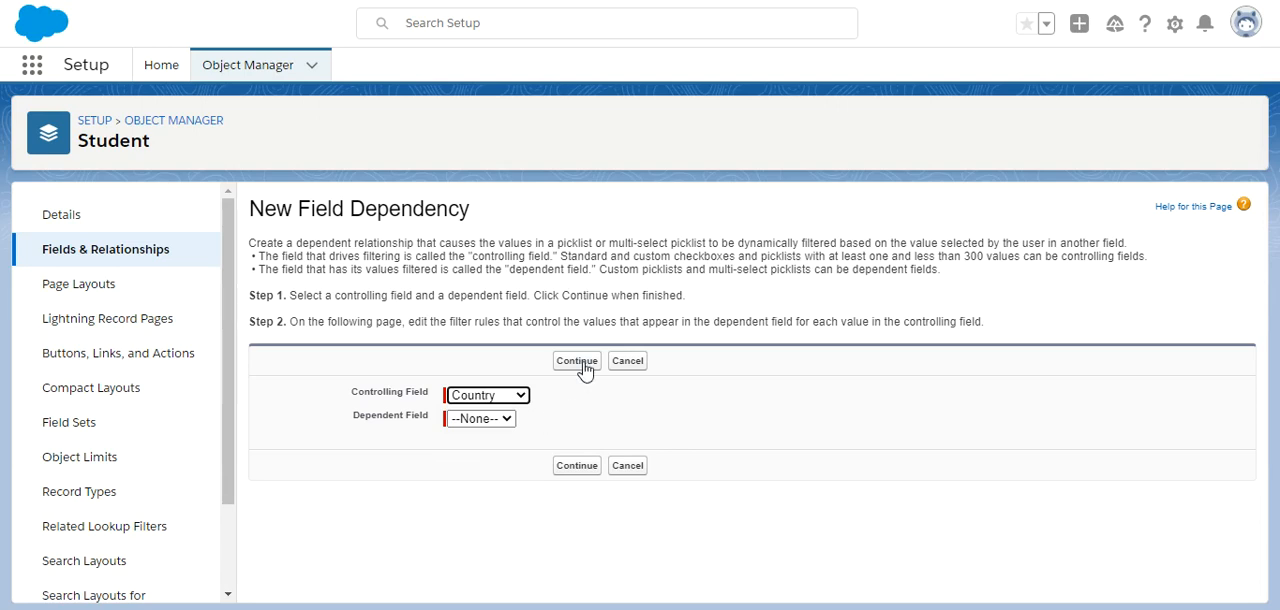
click(482, 419)
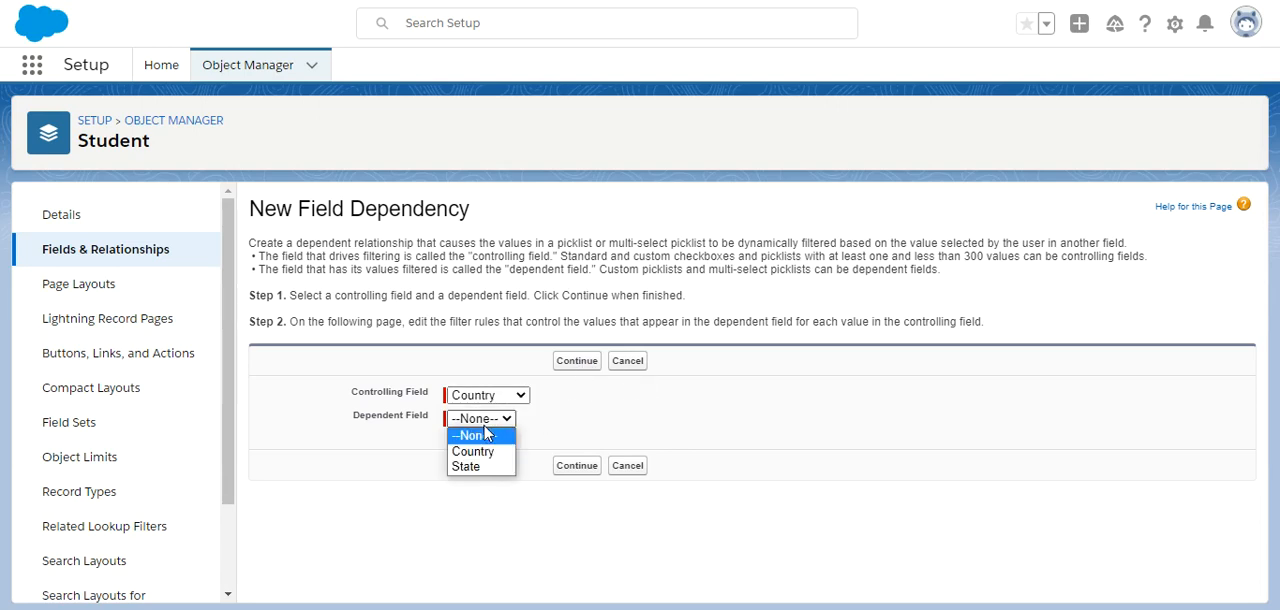
click(481, 468)
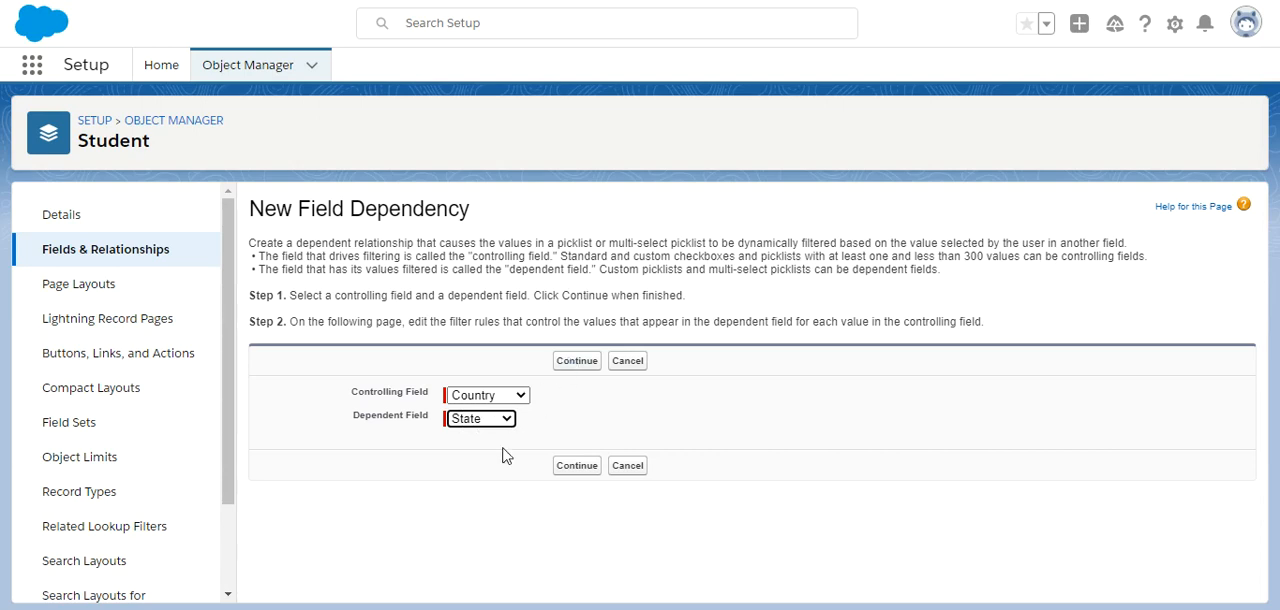
click(584, 368)
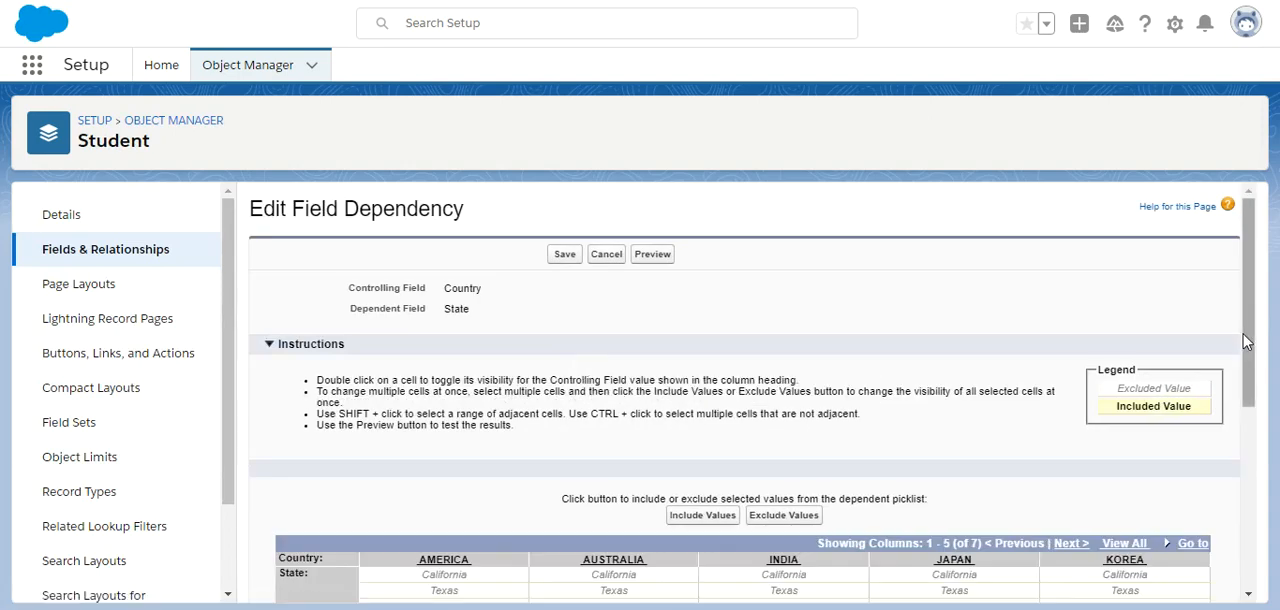
Try including California as a State value under AMERICA in the dependency matrix, and exclude it again.
drag(1244, 341, 1250, 450)
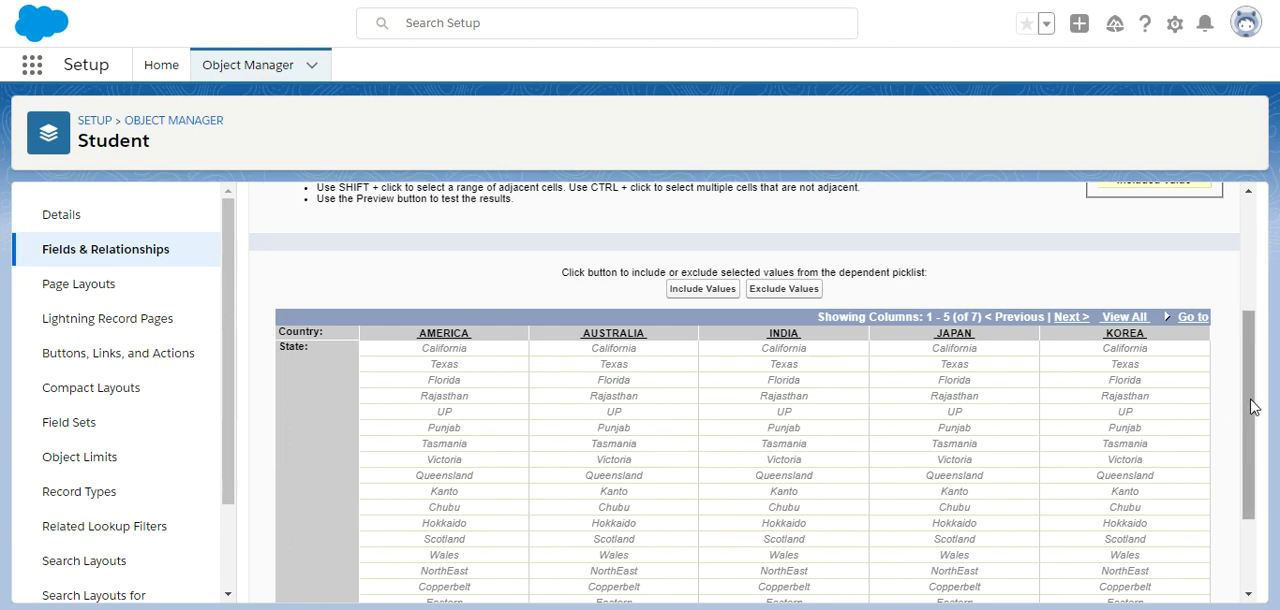
drag(1253, 407, 1249, 433)
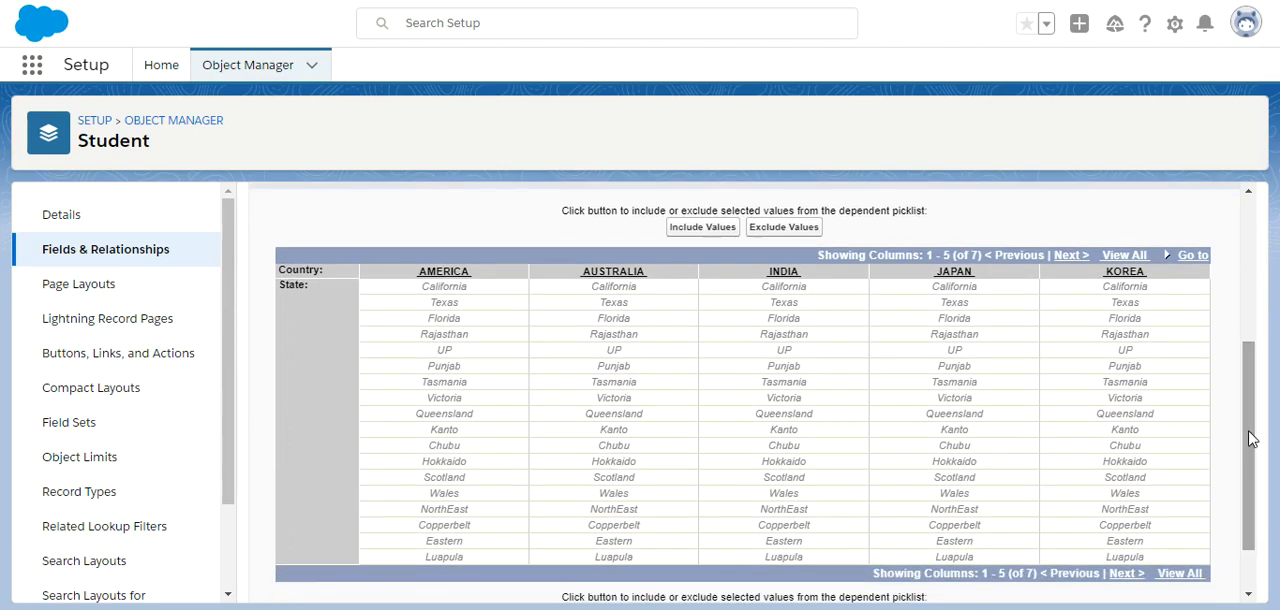
click(424, 288)
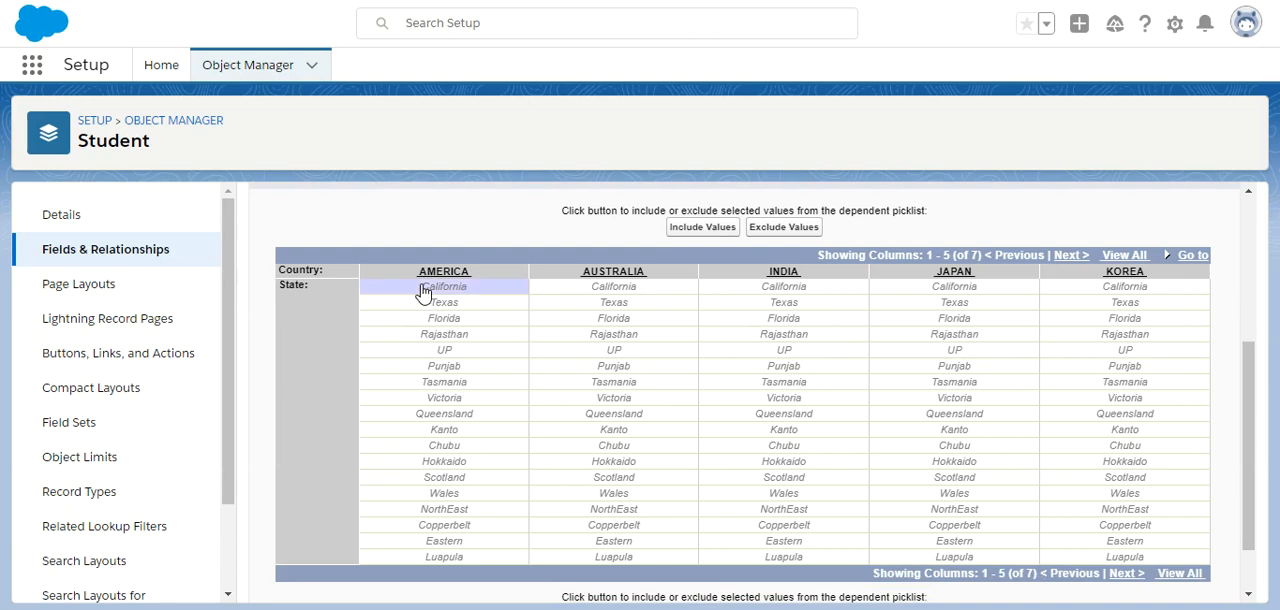
click(430, 304)
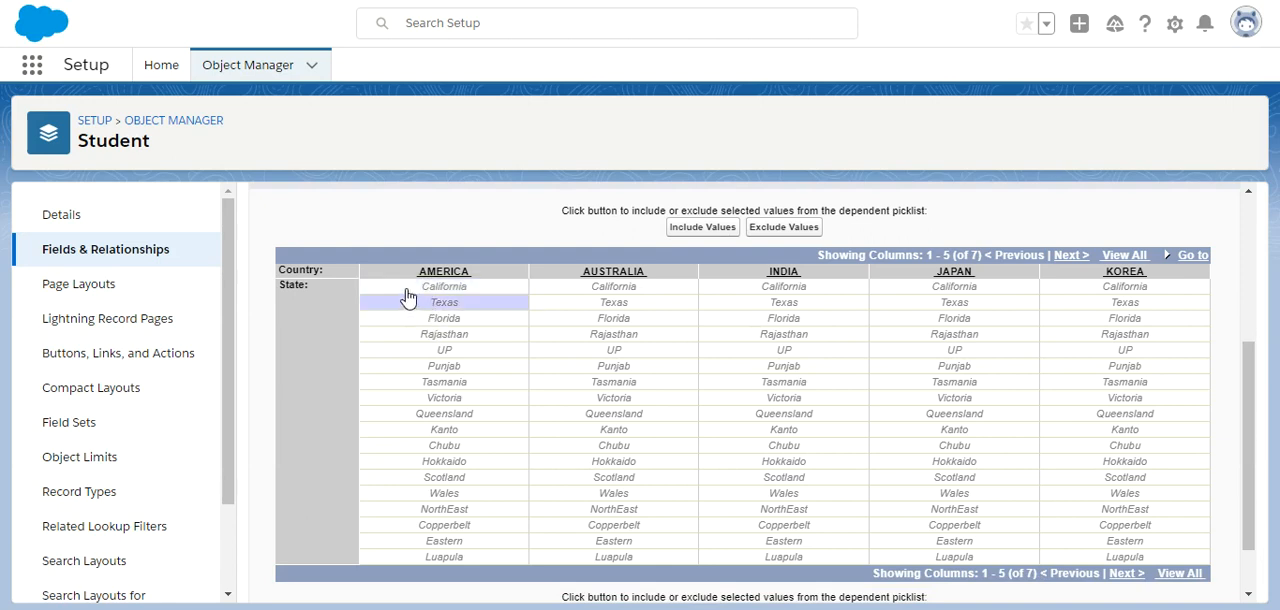
click(408, 290)
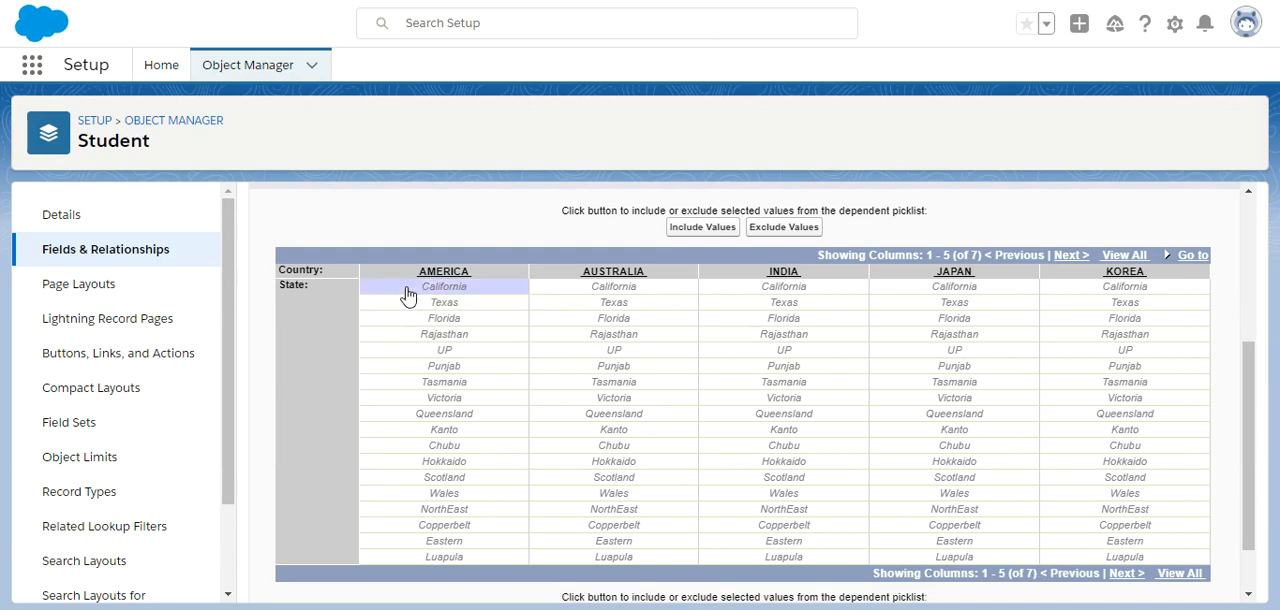
click(702, 227)
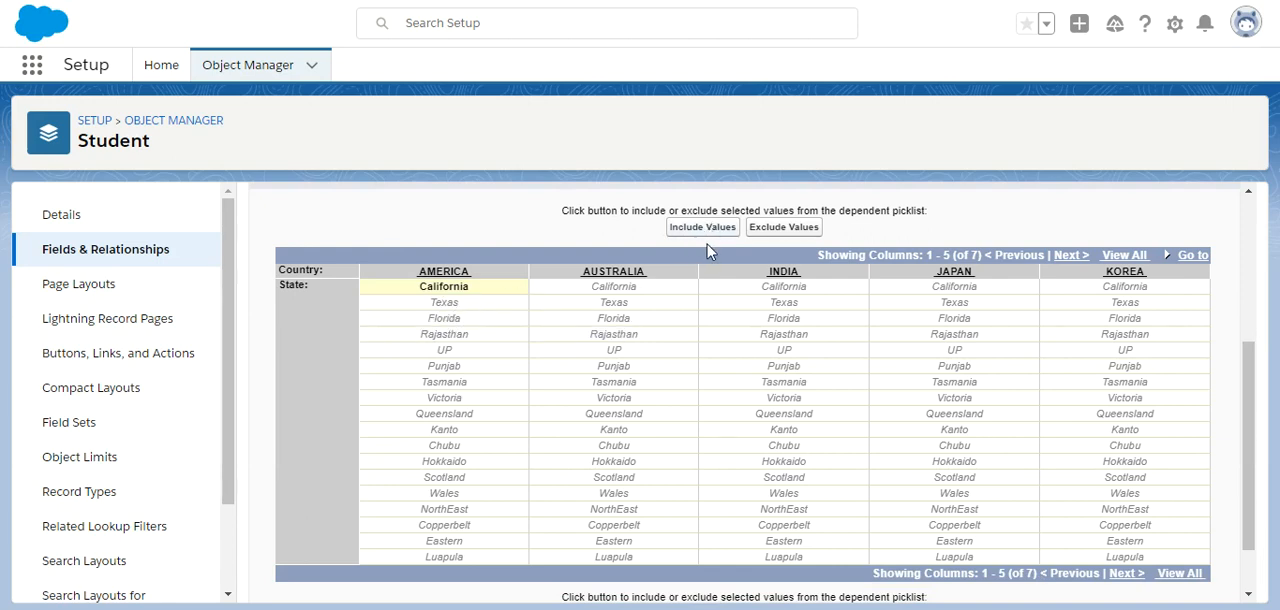
click(452, 288)
click(780, 228)
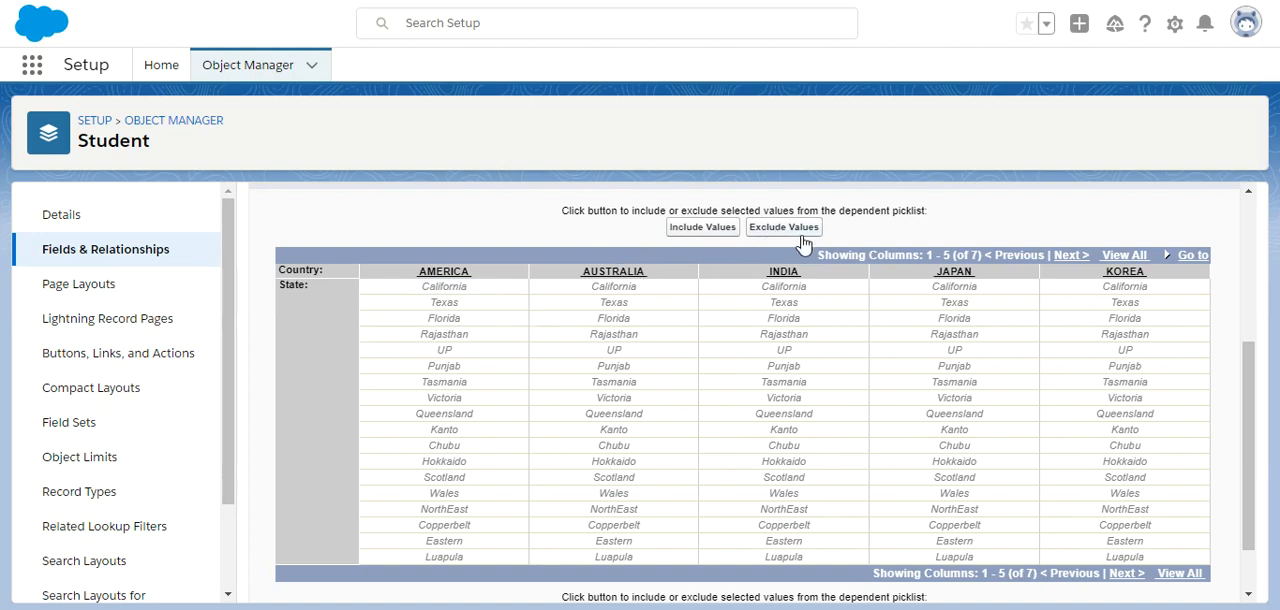
Include California, Texas and Florida as the State values for AMERICA in the dependency matrix.
scroll(1252, 412, down, 2)
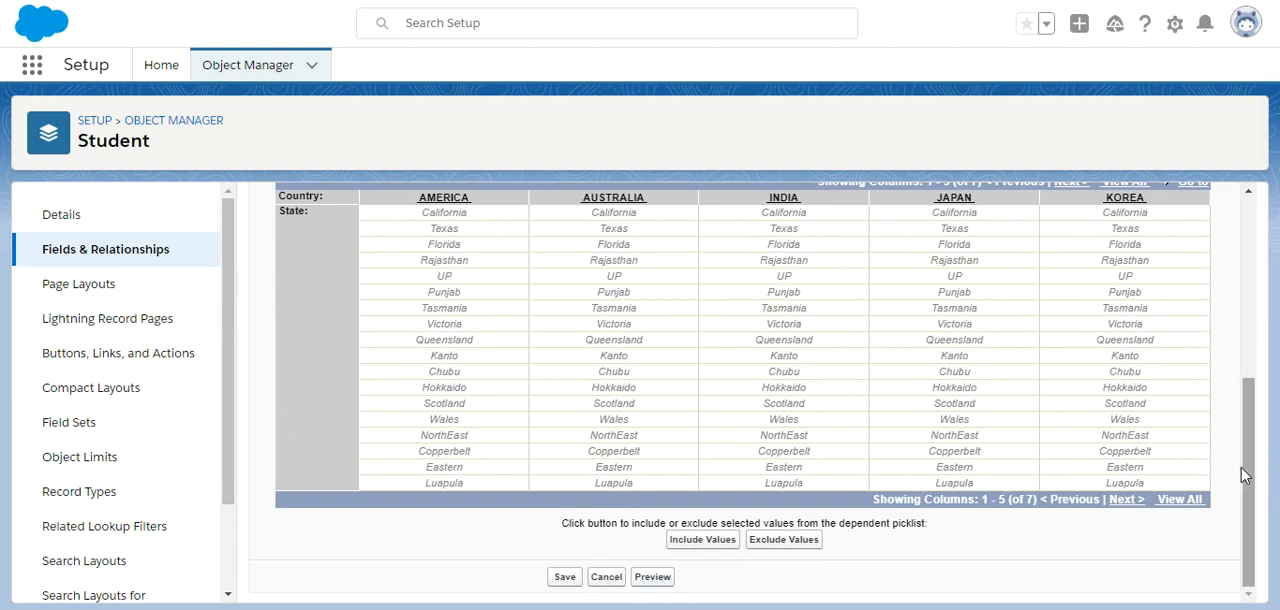
drag(1243, 471, 1249, 425)
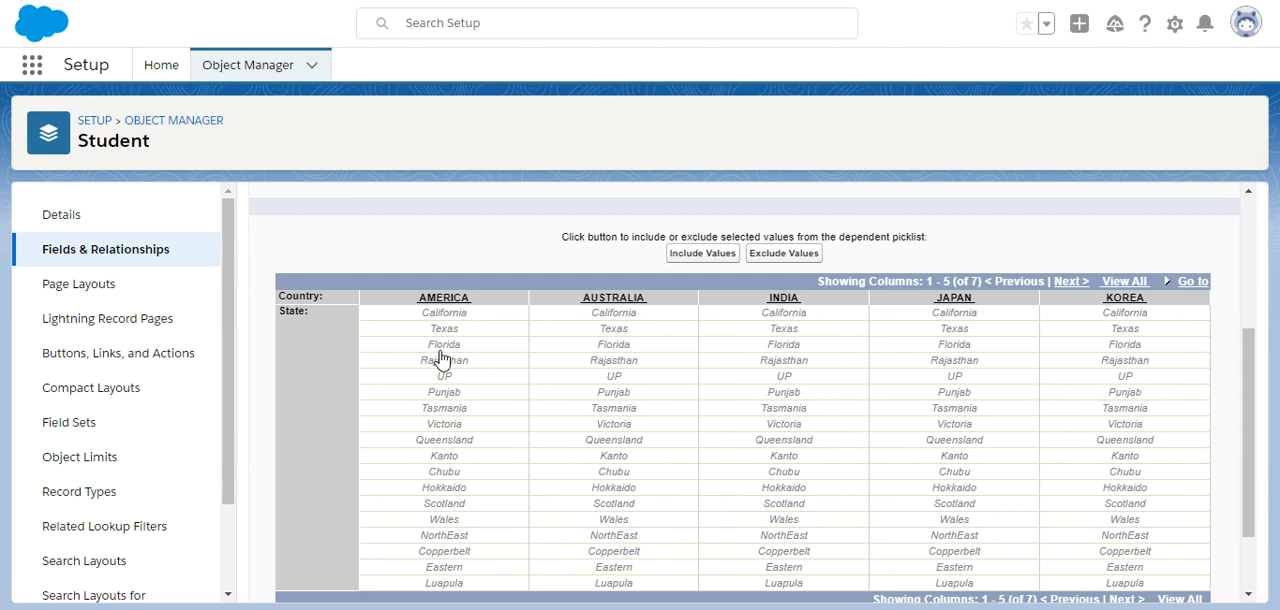
click(443, 316)
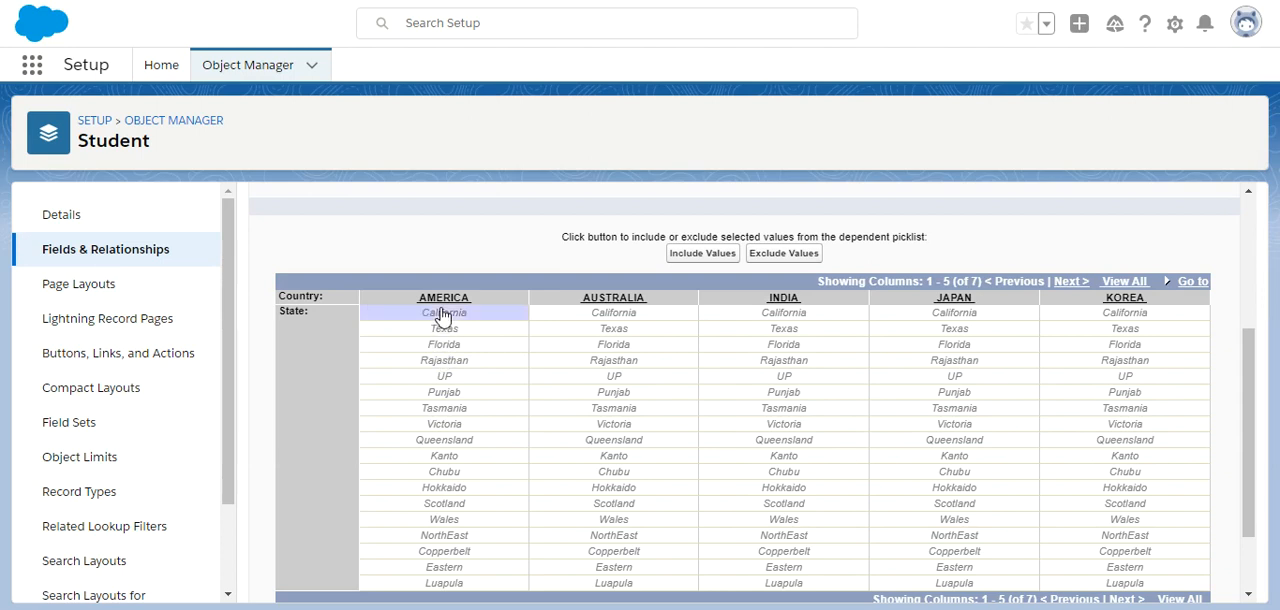
ctrl+click(440, 331)
ctrl+click(437, 346)
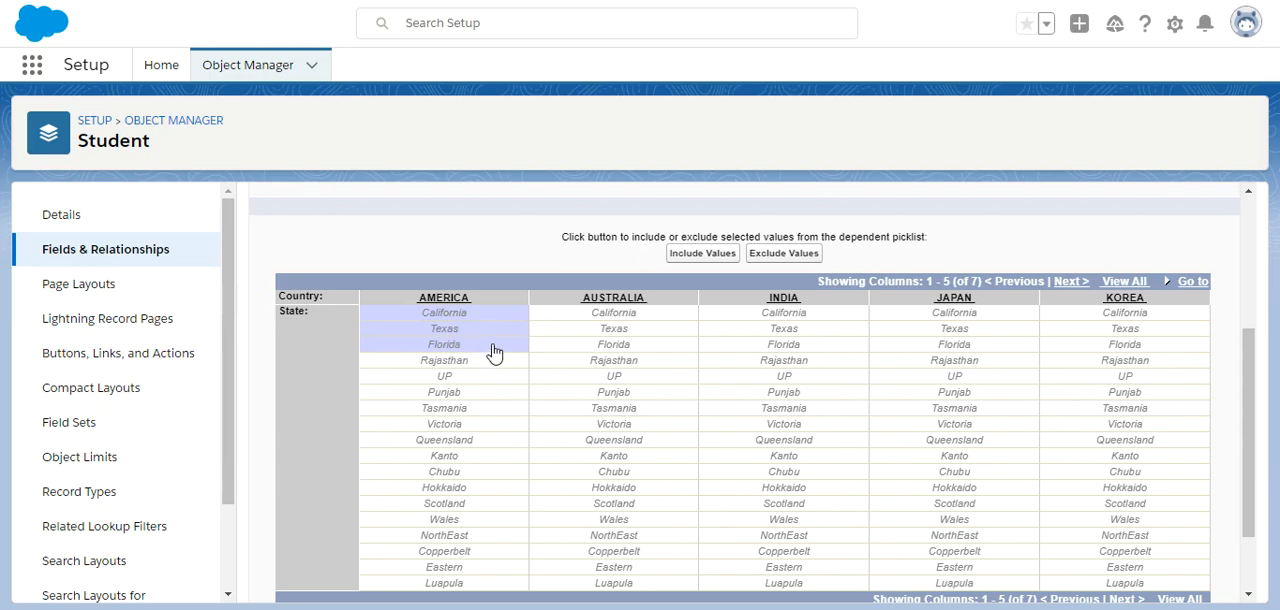
click(678, 258)
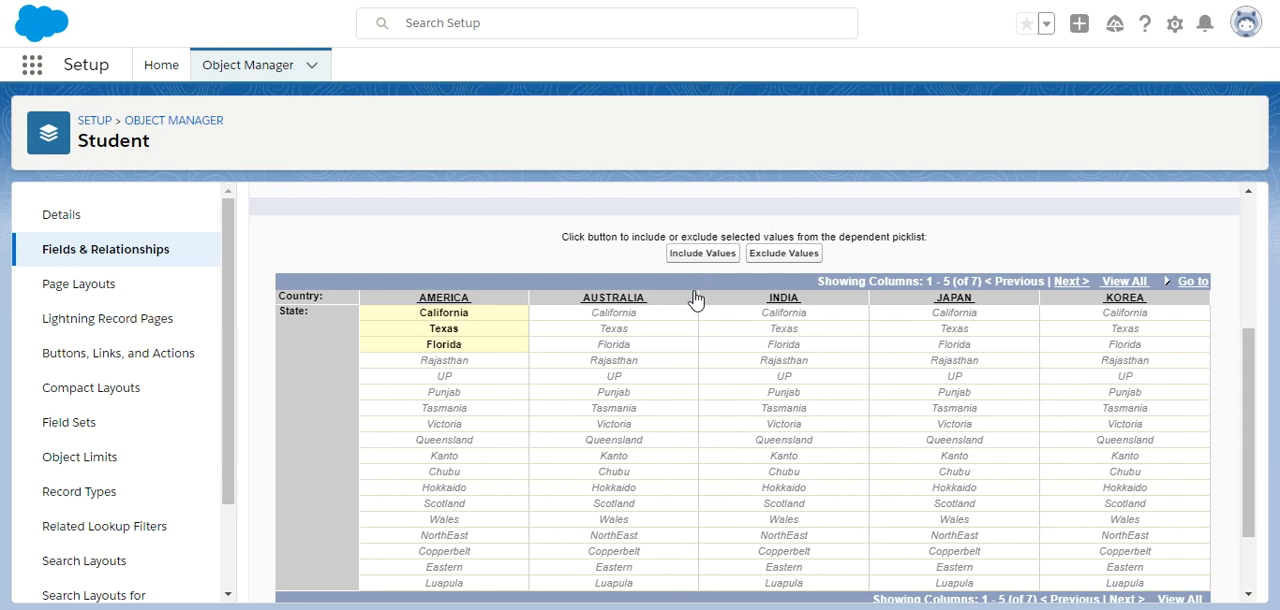
Include Tasmania, Victoria and Queensland as State values for AUSTRALIA, and Rajasthan, UP and Punjab for INDIA.
click(615, 415)
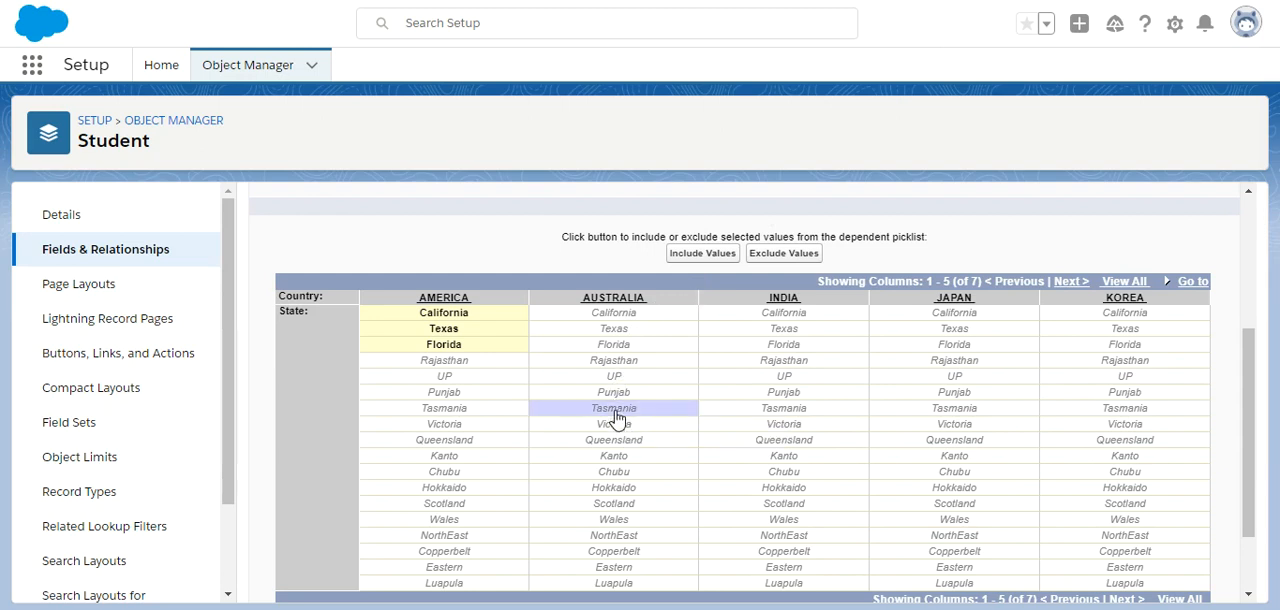
shift+click(613, 425)
shift+click(610, 441)
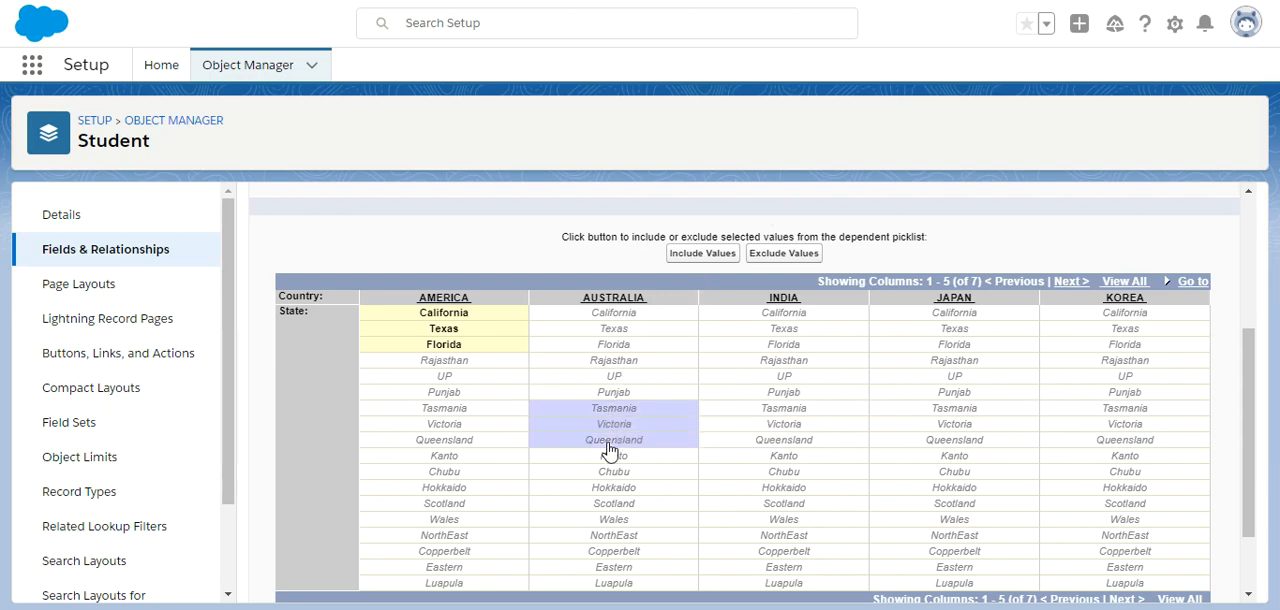
click(702, 253)
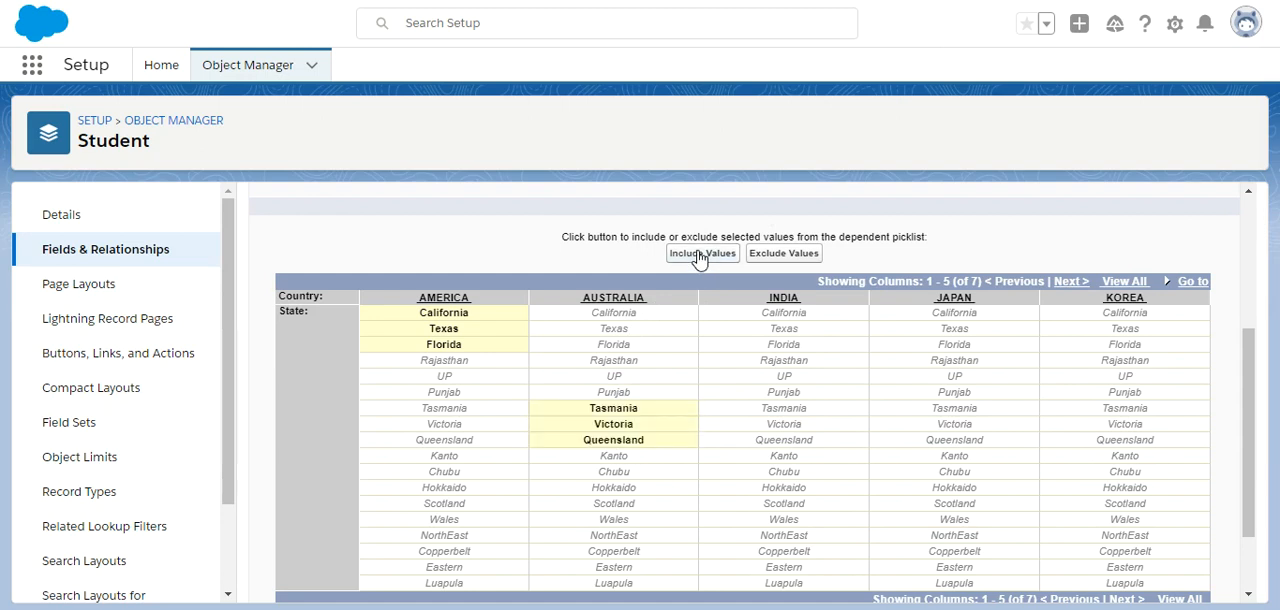
drag(784, 366, 785, 396)
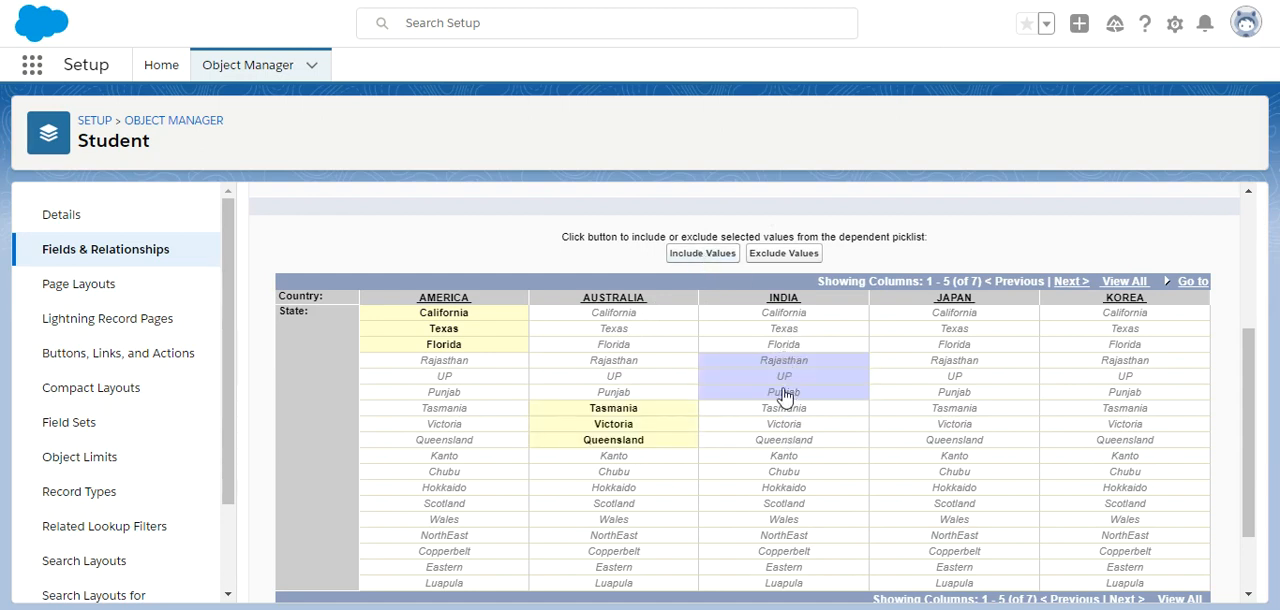
click(702, 253)
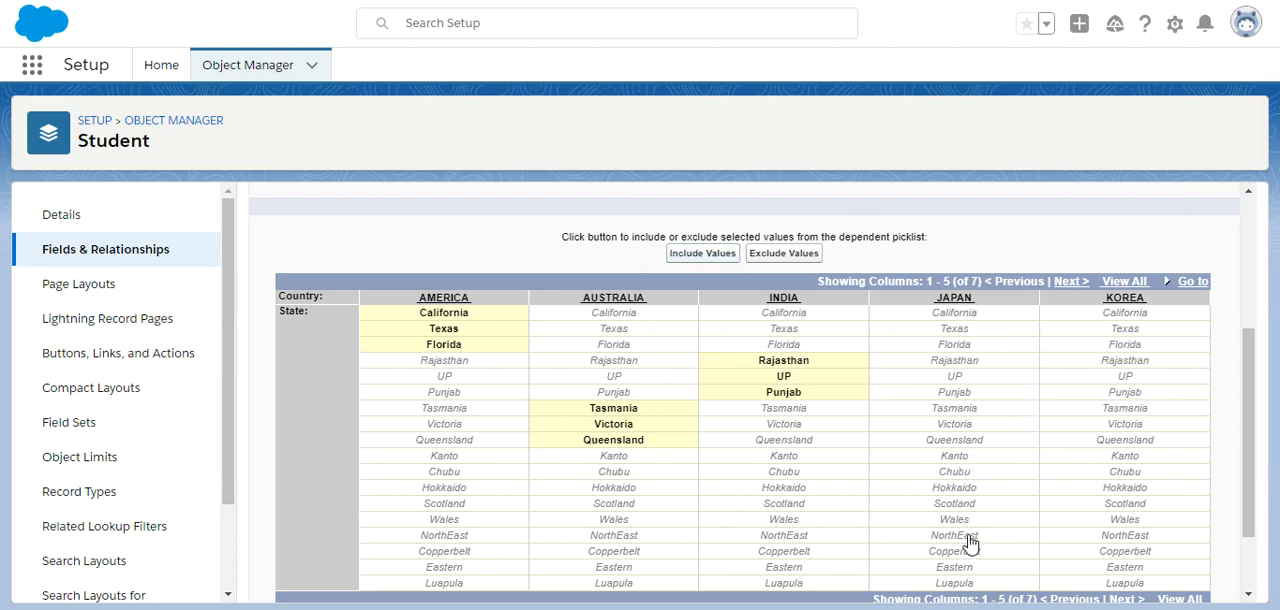
Include Kanto, Chubu and Hokkaido as the State values for JAPAN in the dependency matrix.
click(956, 477)
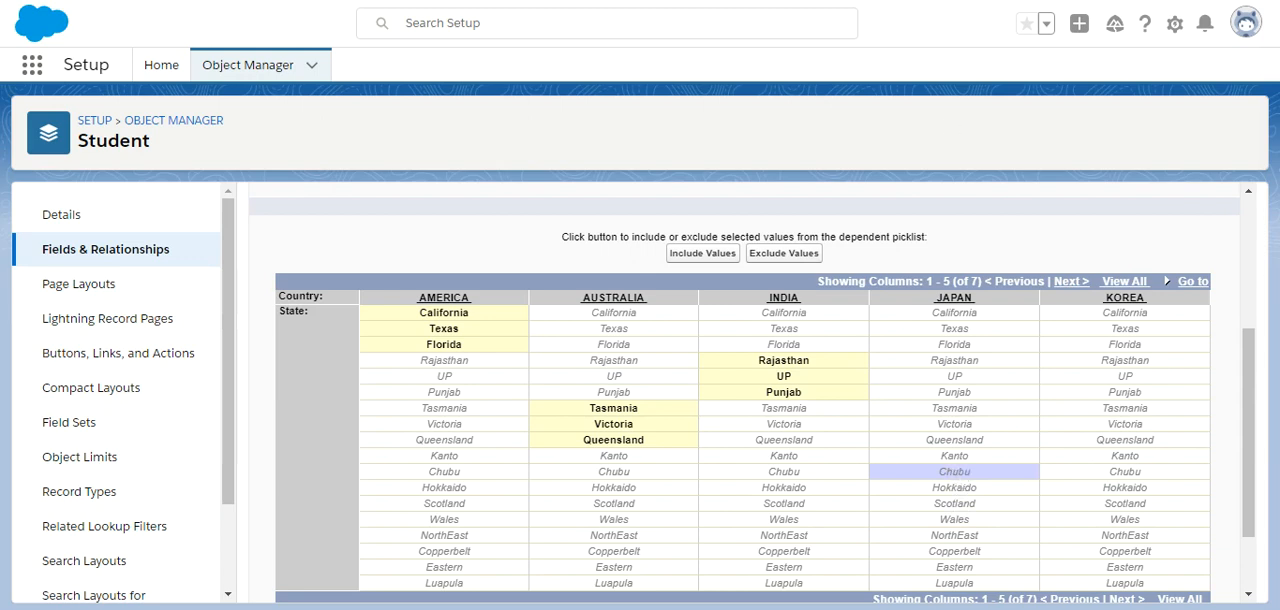
ctrl+click(957, 457)
ctrl+click(957, 488)
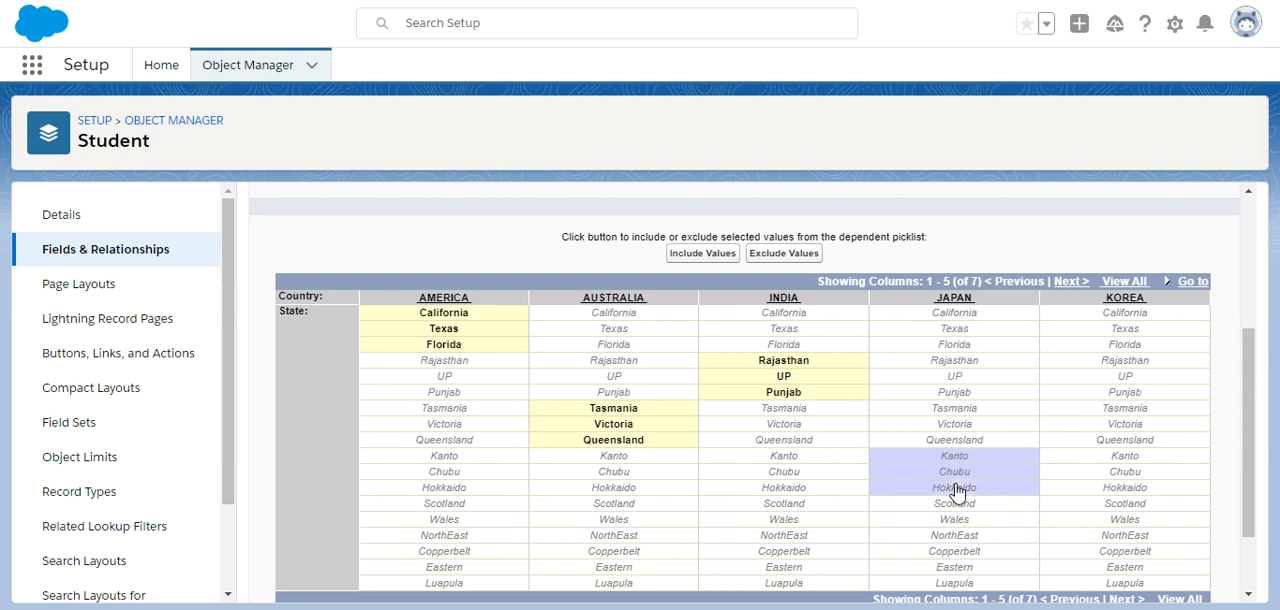
click(711, 262)
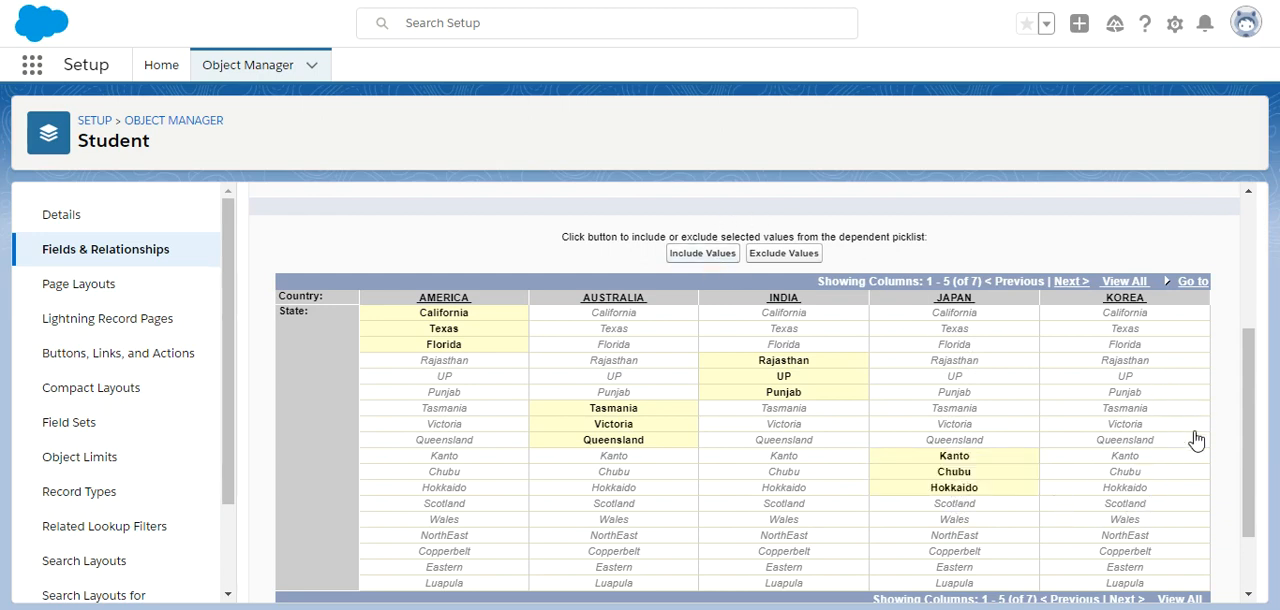
Show the remaining country columns and include Scotland, Wales and NorthEast as the State values for ENGLAND.
click(1166, 285)
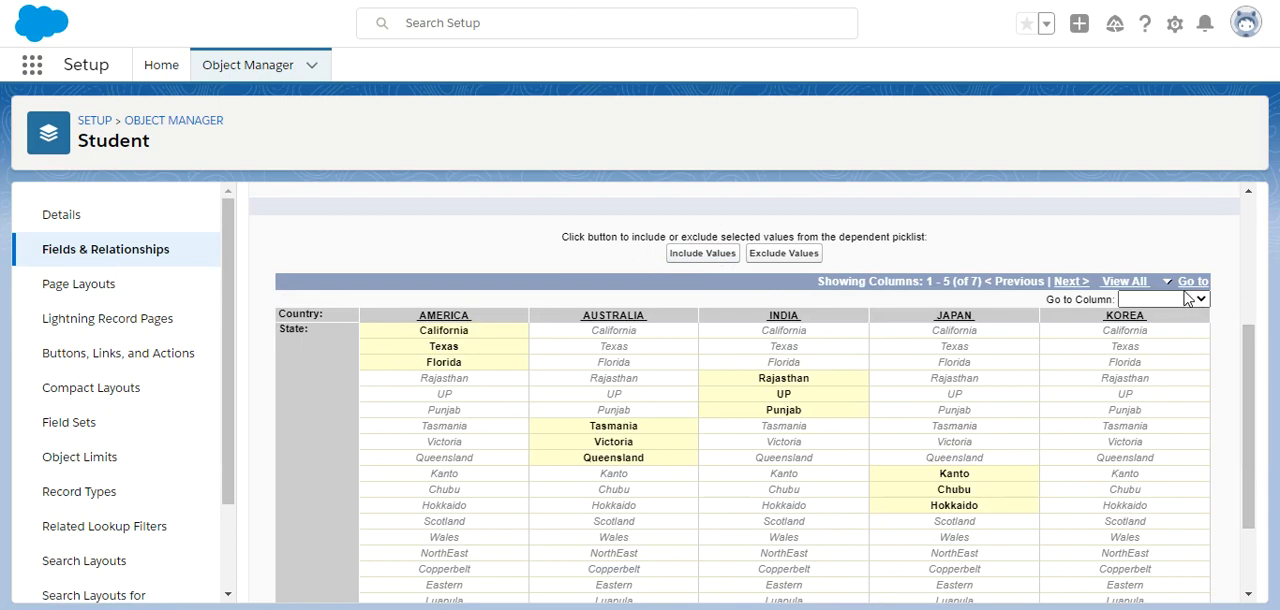
click(1070, 281)
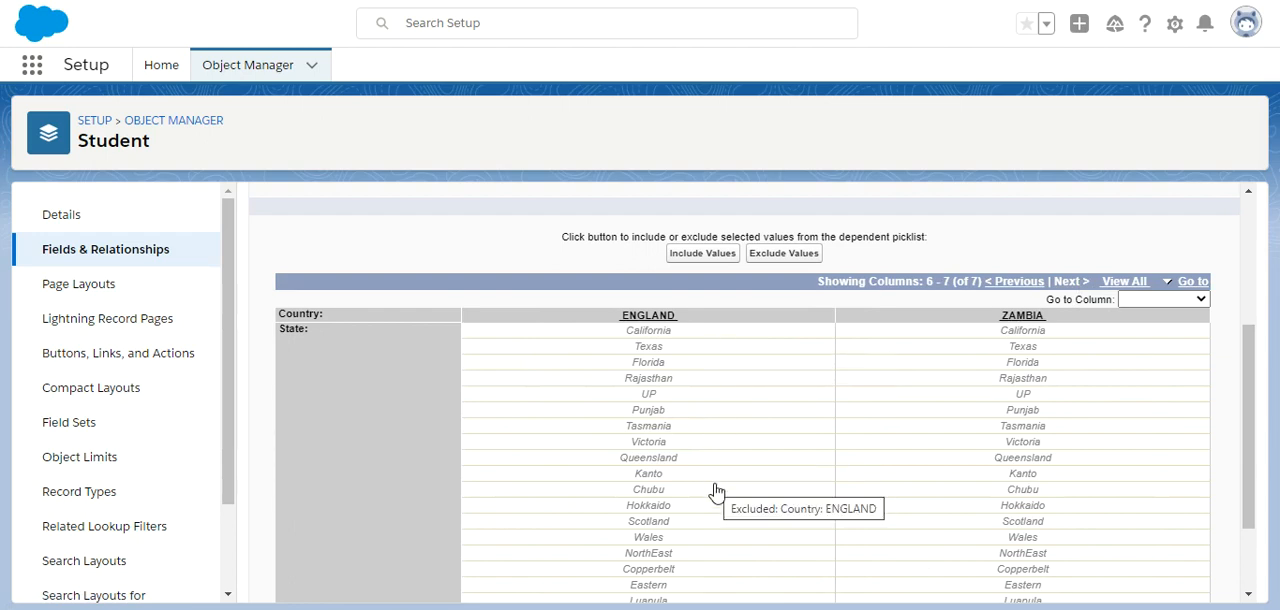
click(647, 530)
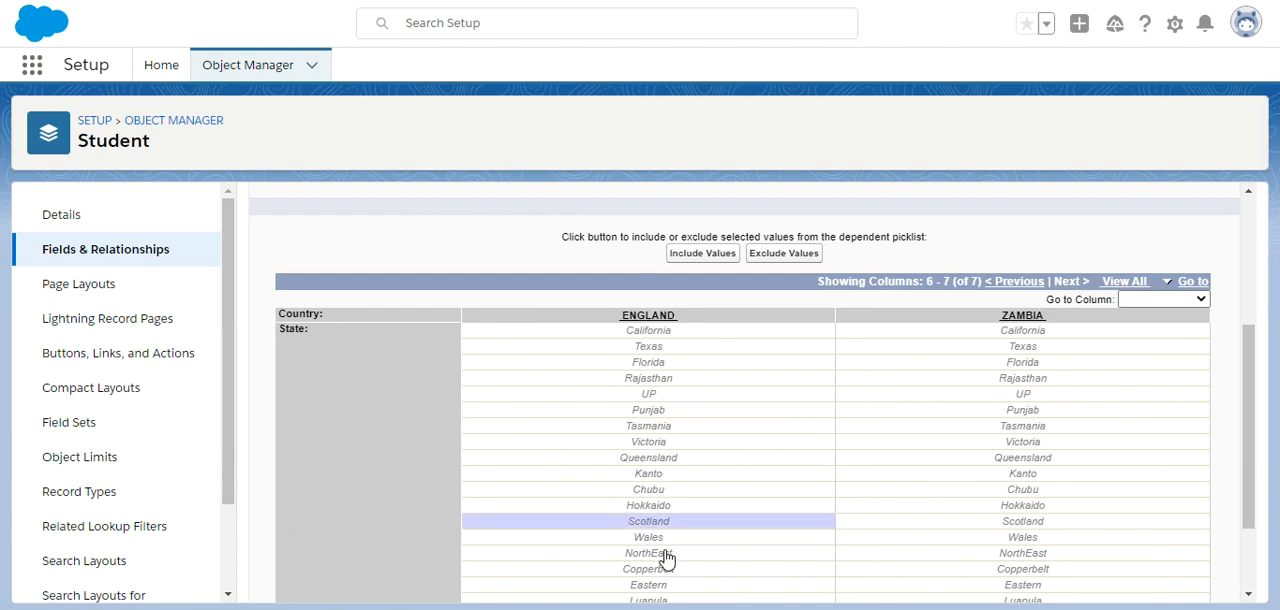
shift+click(664, 542)
shift+click(668, 555)
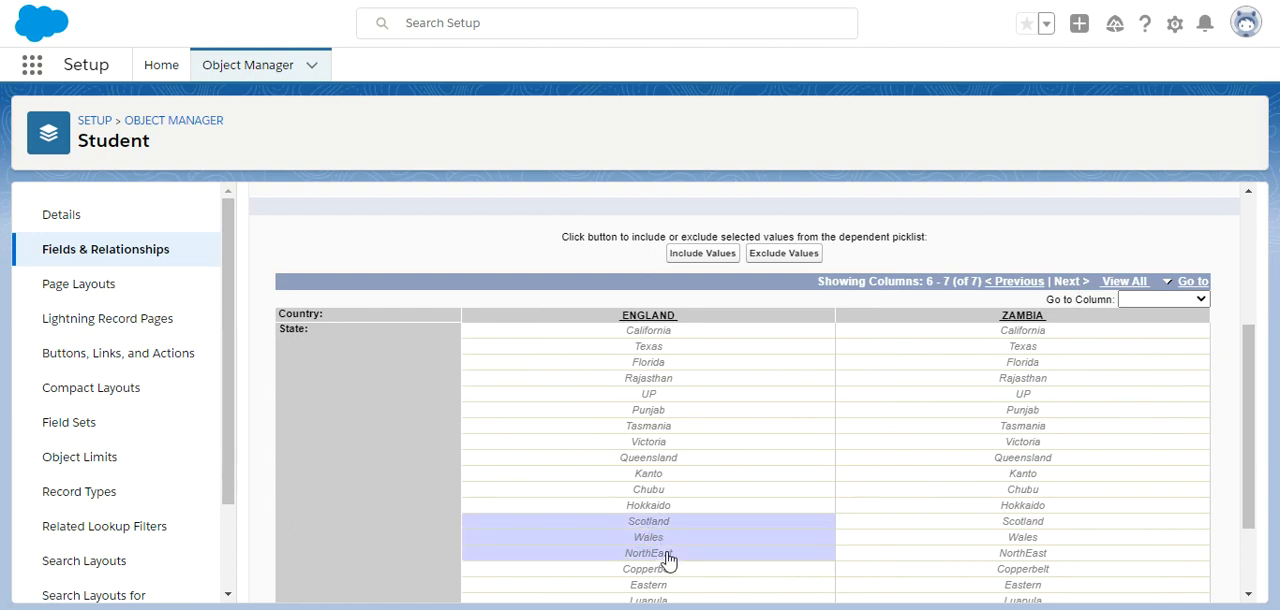
drag(729, 240, 712, 252)
click(703, 253)
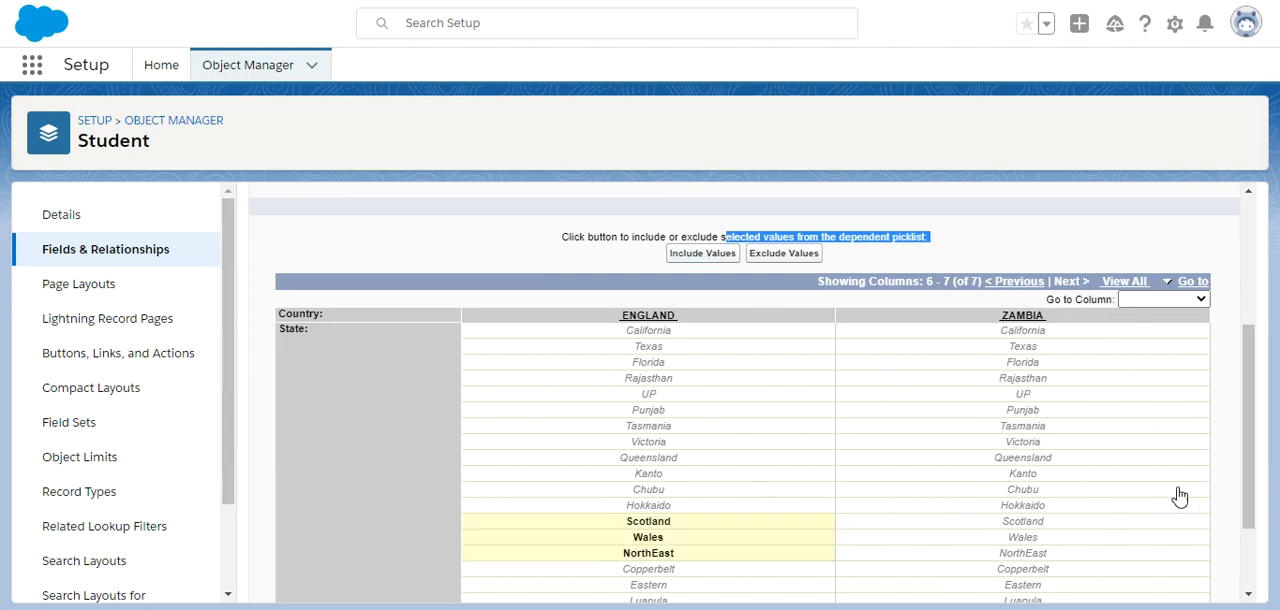
Include Copperbelt, Eastern and Luapula as the State values for ZAMBIA in the dependency matrix.
drag(1248, 506, 1231, 574)
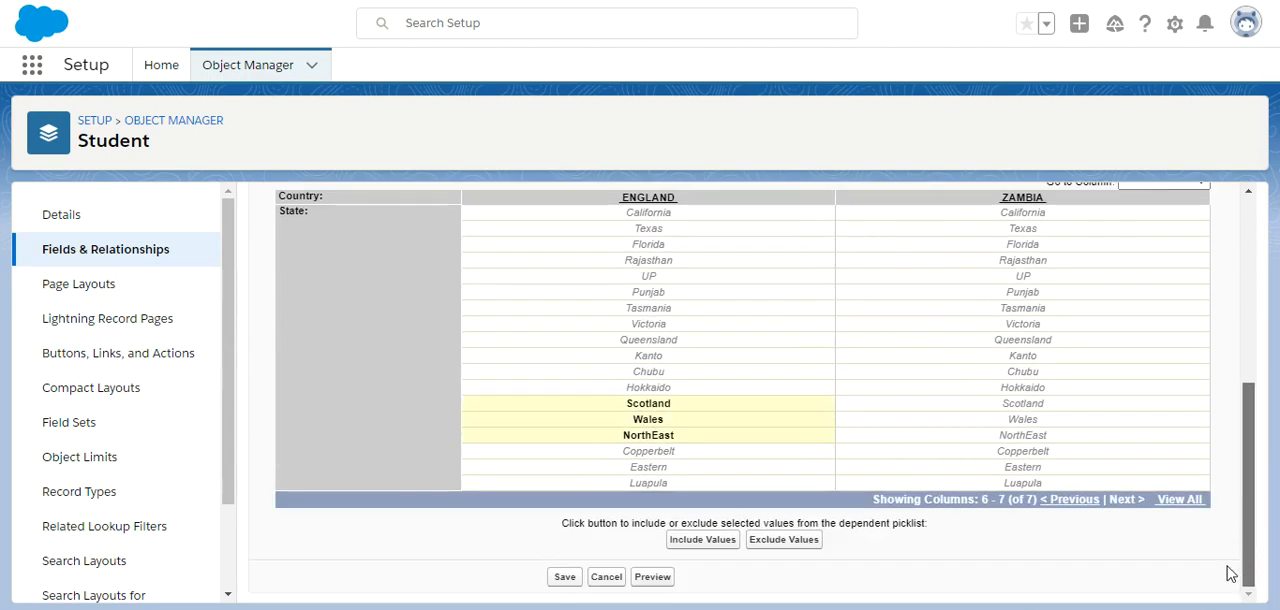
click(1028, 455)
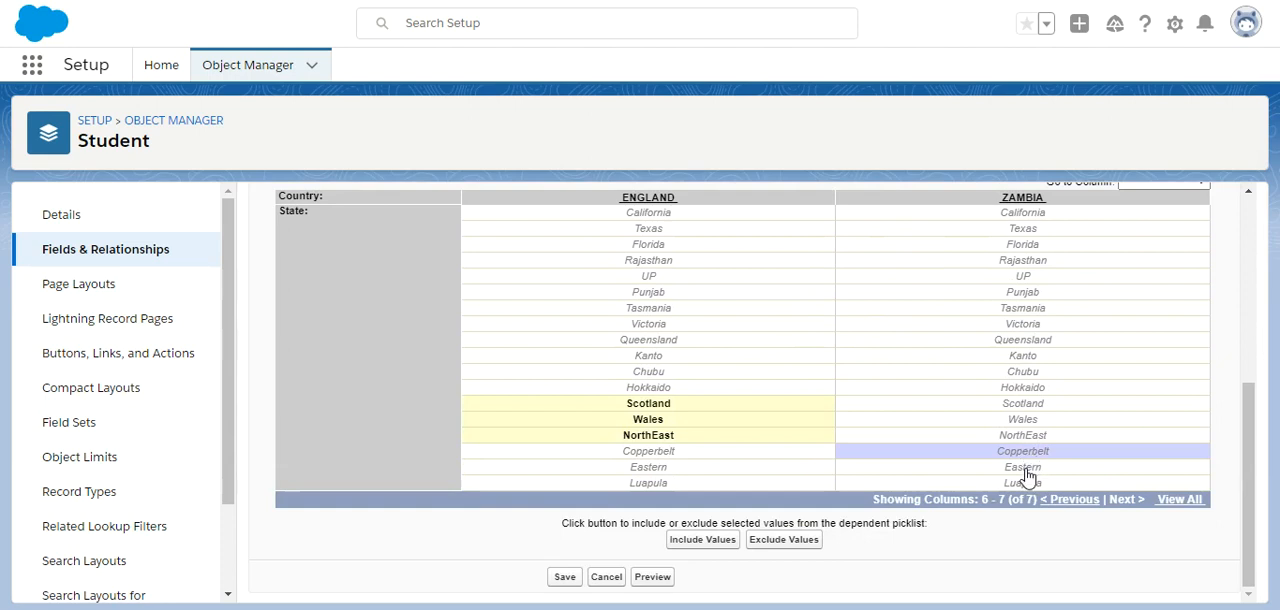
click(1025, 471)
click(1019, 486)
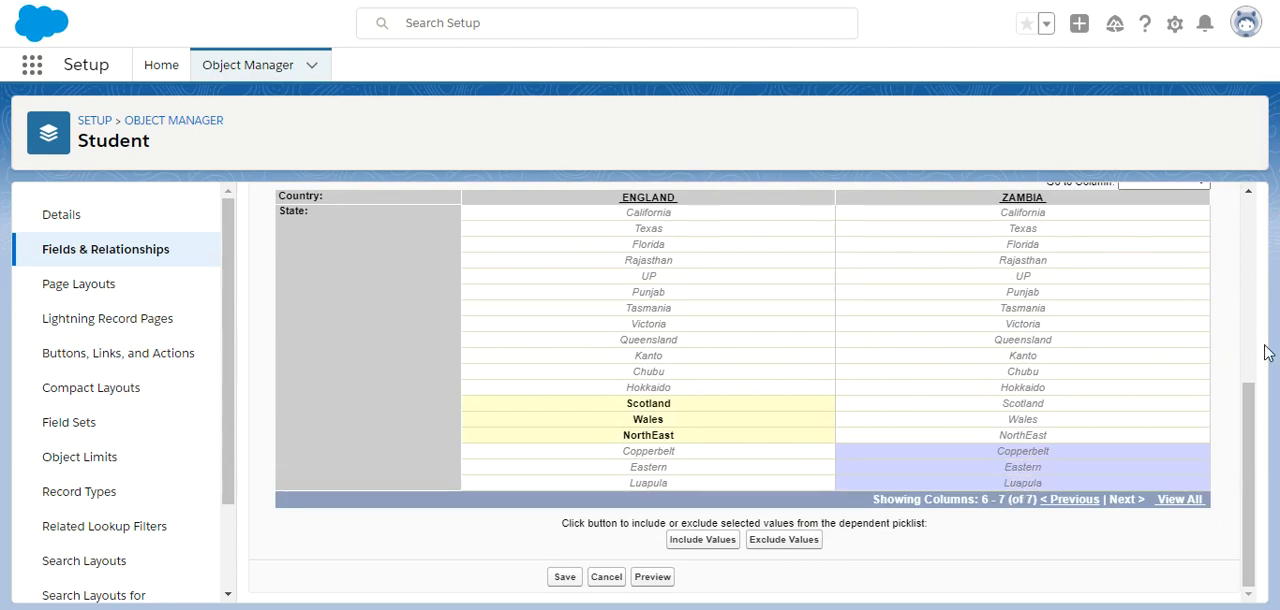
drag(1249, 422, 1249, 350)
click(690, 274)
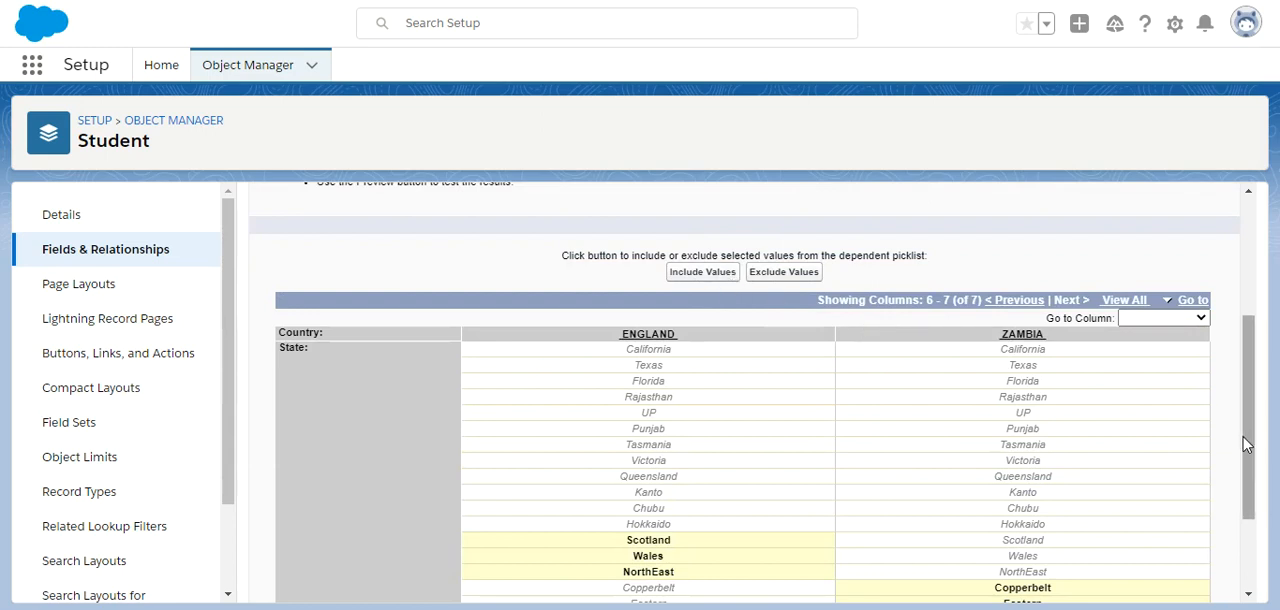
Review the first five country columns, then preview the dependency with Country set to AMERICA and back to --None--.
drag(1257, 453, 1262, 528)
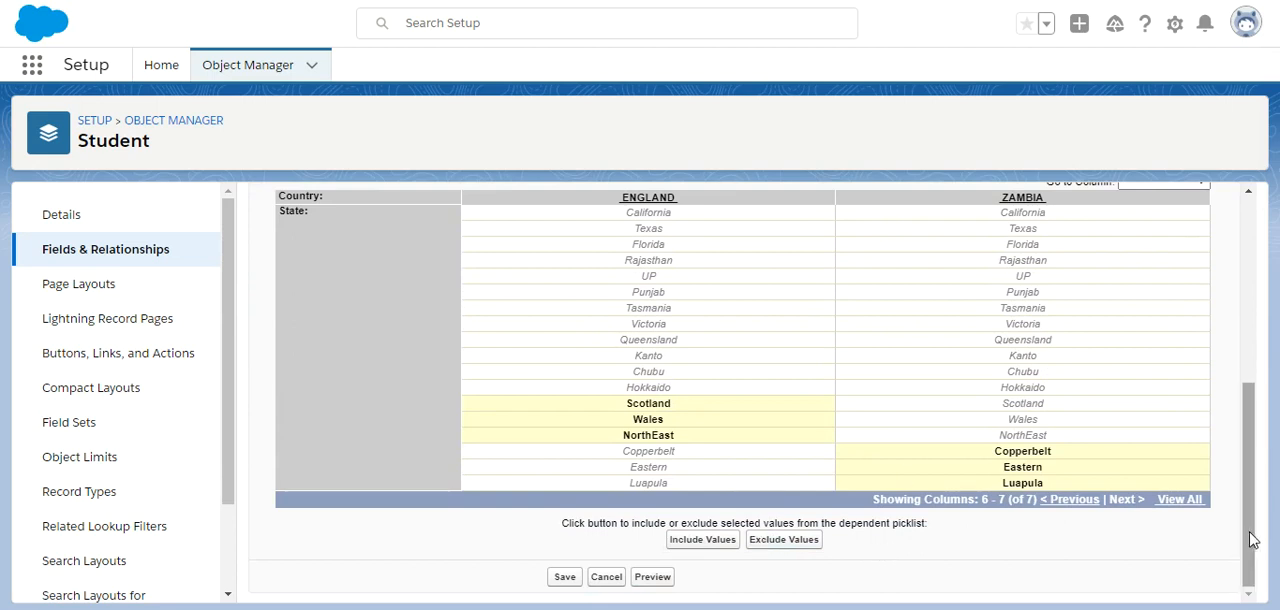
click(1066, 500)
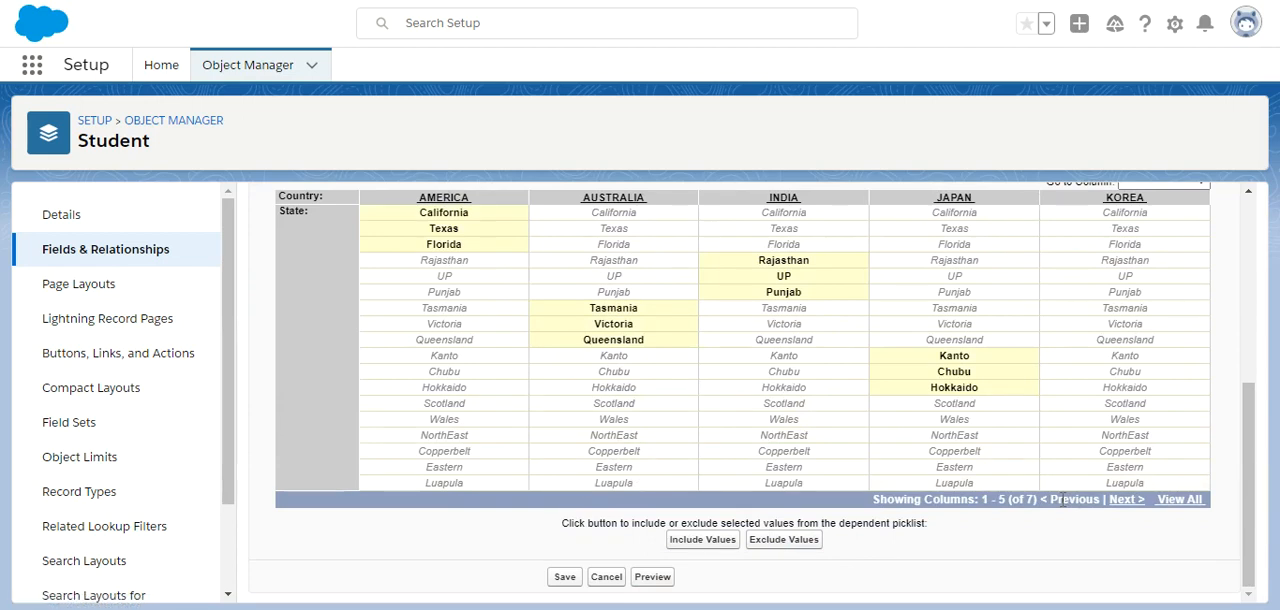
mouse_move(1249, 523)
mouse_down()
mouse_move(1252, 320)
mouse_move(1250, 502)
mouse_up()
click(655, 577)
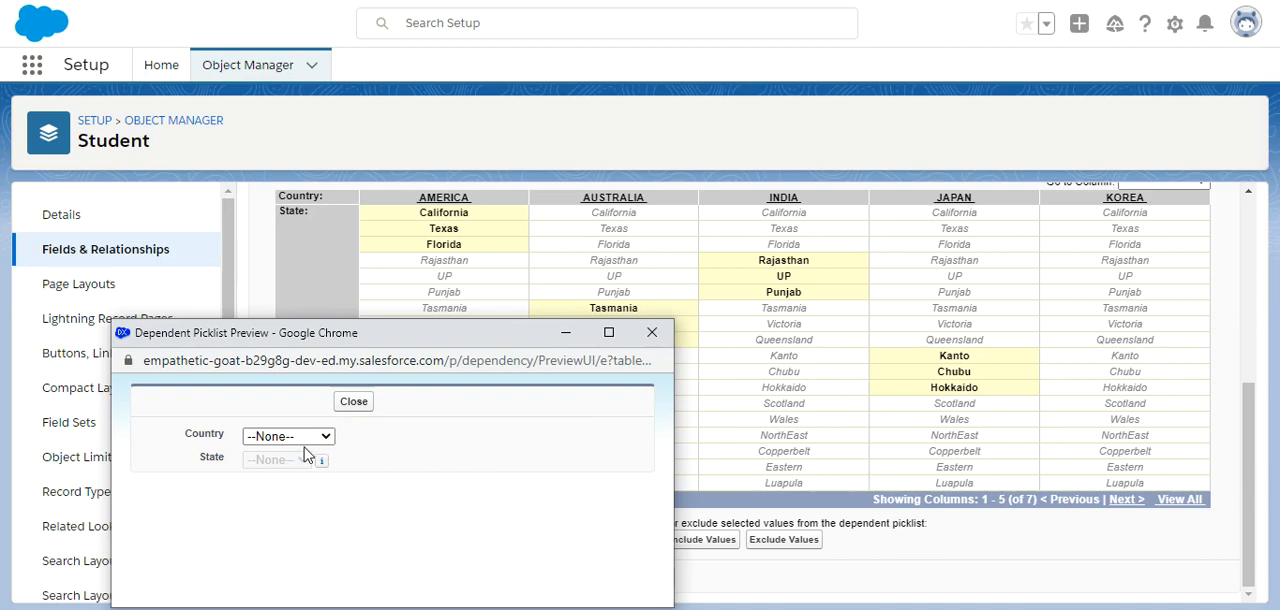
click(310, 437)
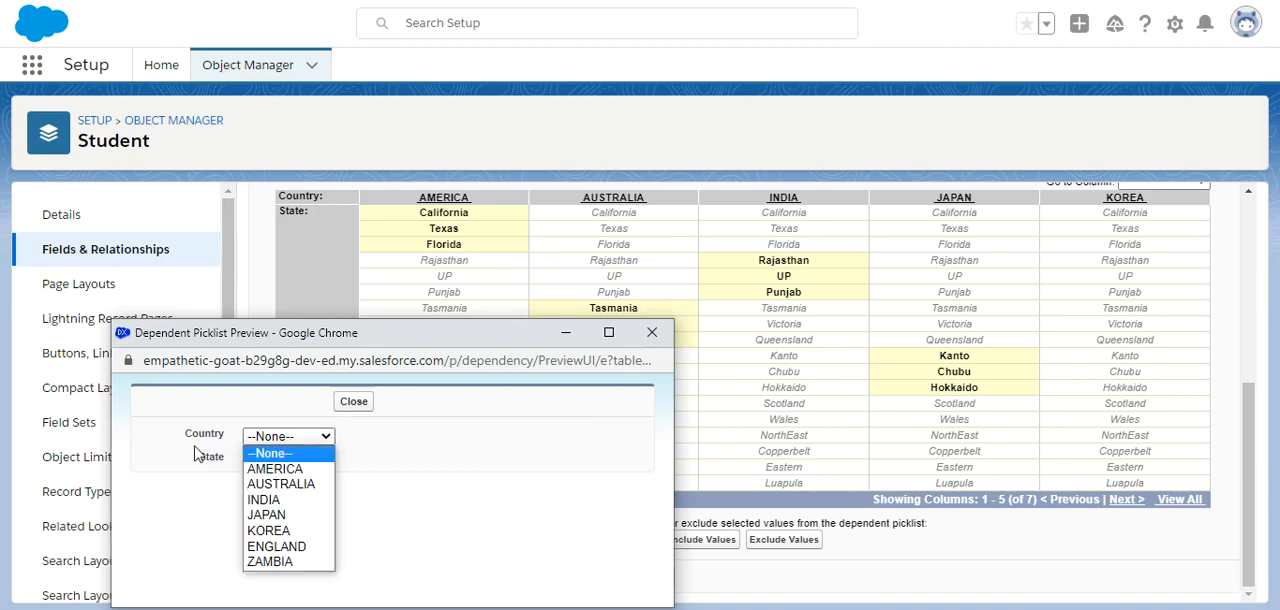
click(269, 469)
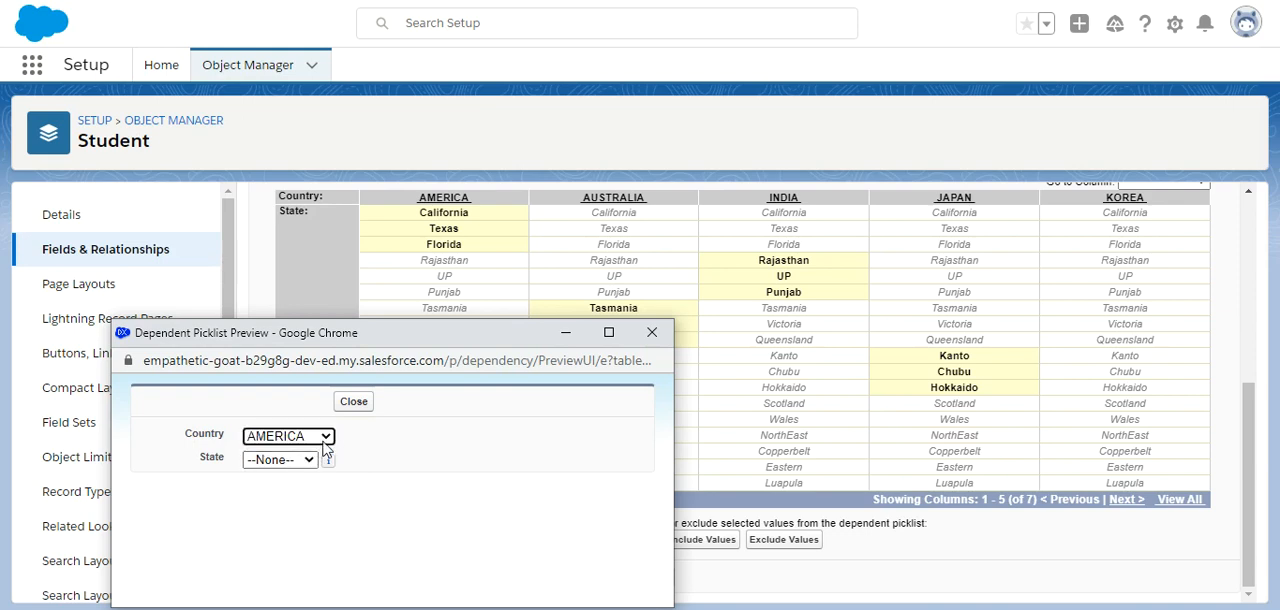
click(325, 440)
click(272, 453)
click(296, 438)
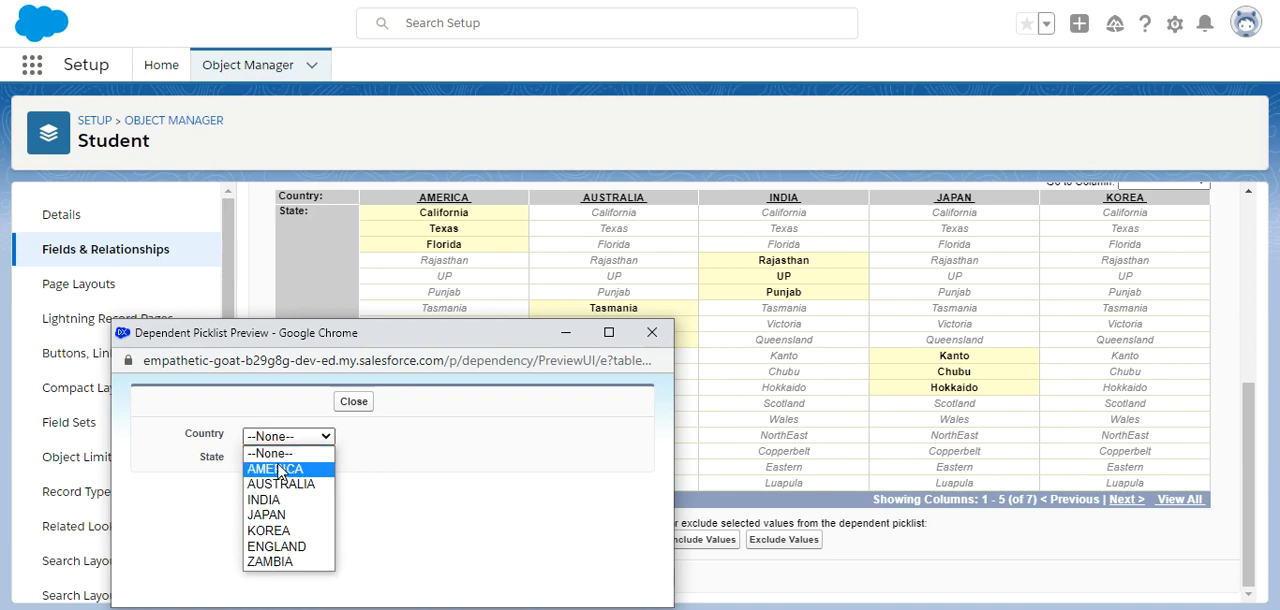
click(416, 512)
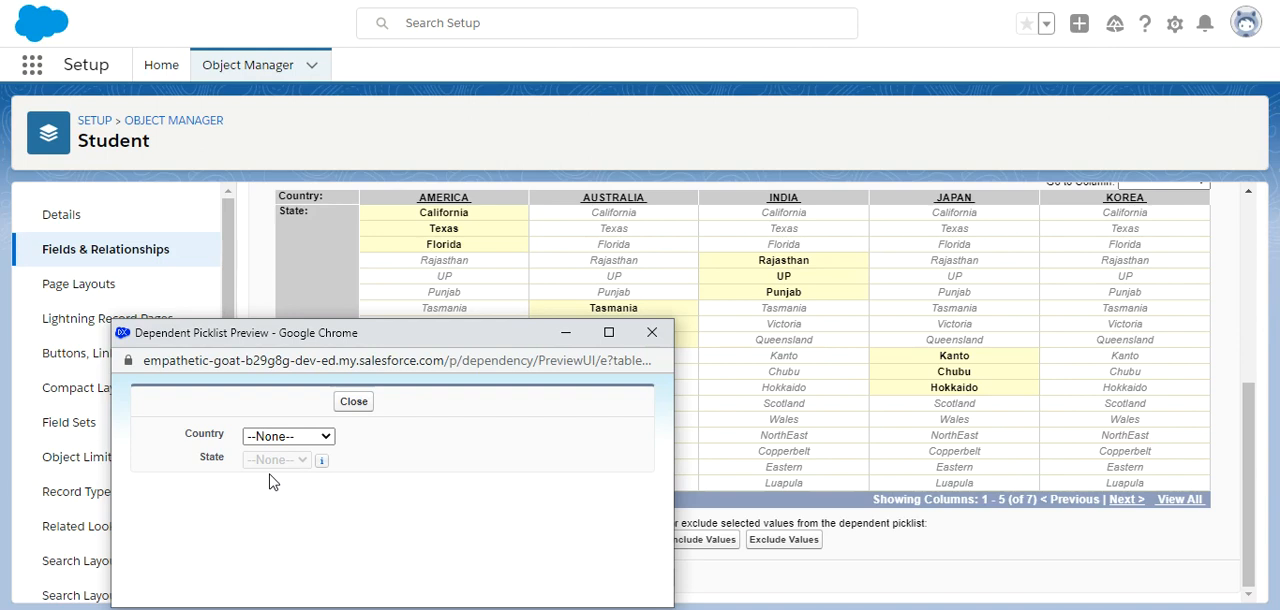
Set Country to AMERICA in the dependency preview, check the State options it offers, and close the preview.
click(318, 438)
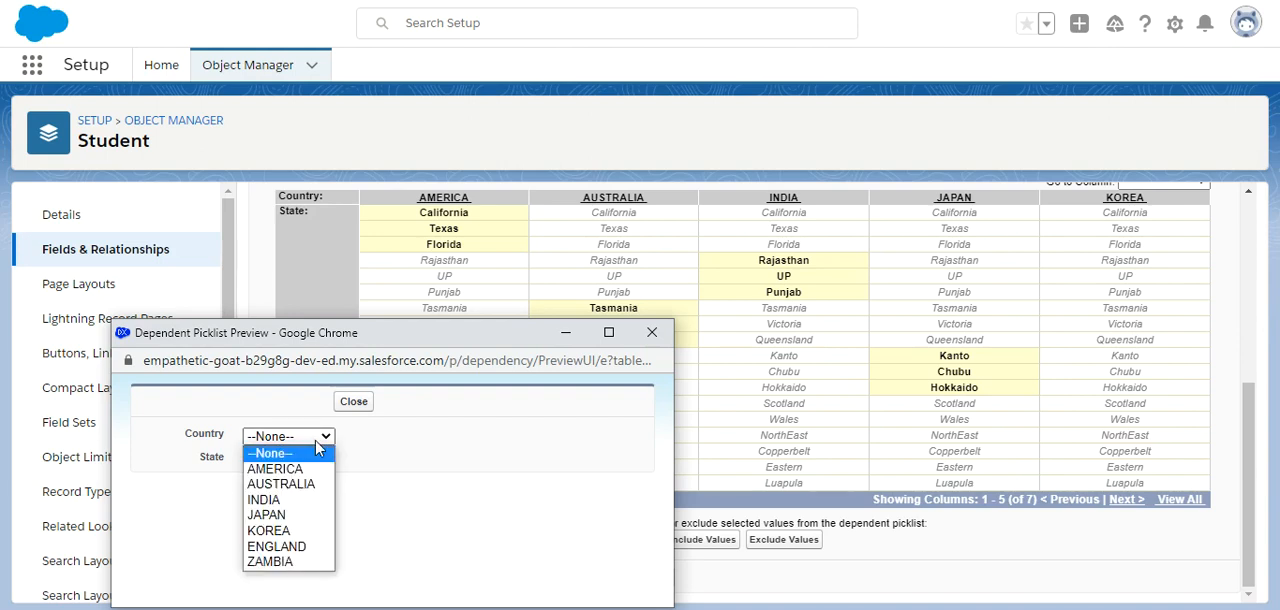
click(299, 470)
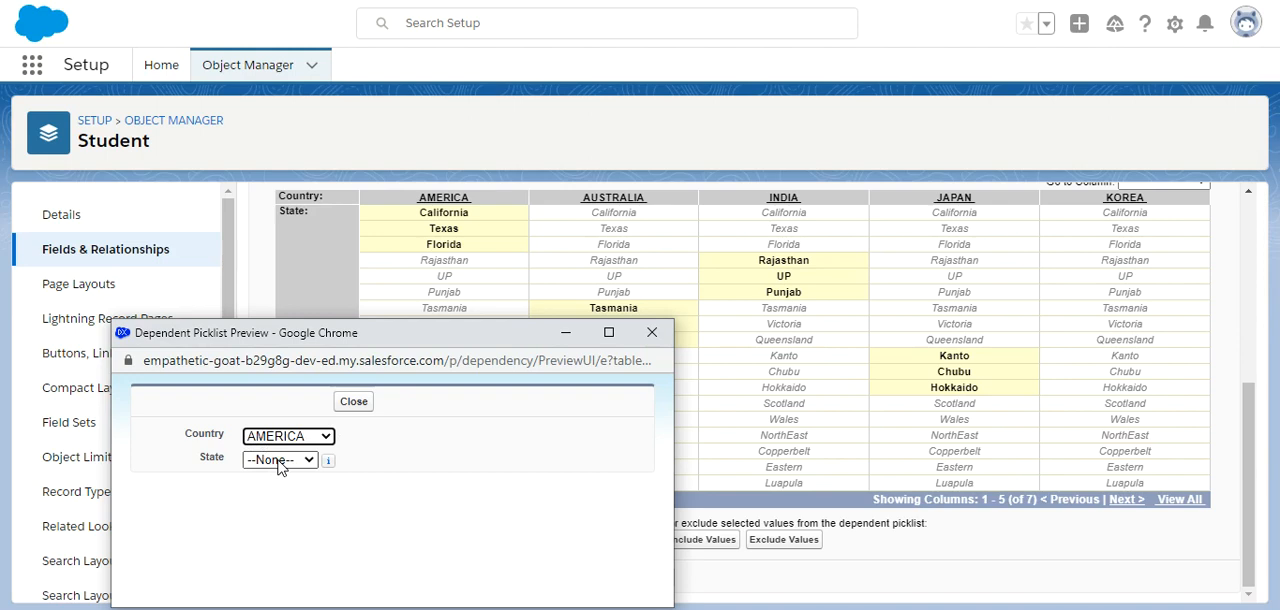
click(280, 462)
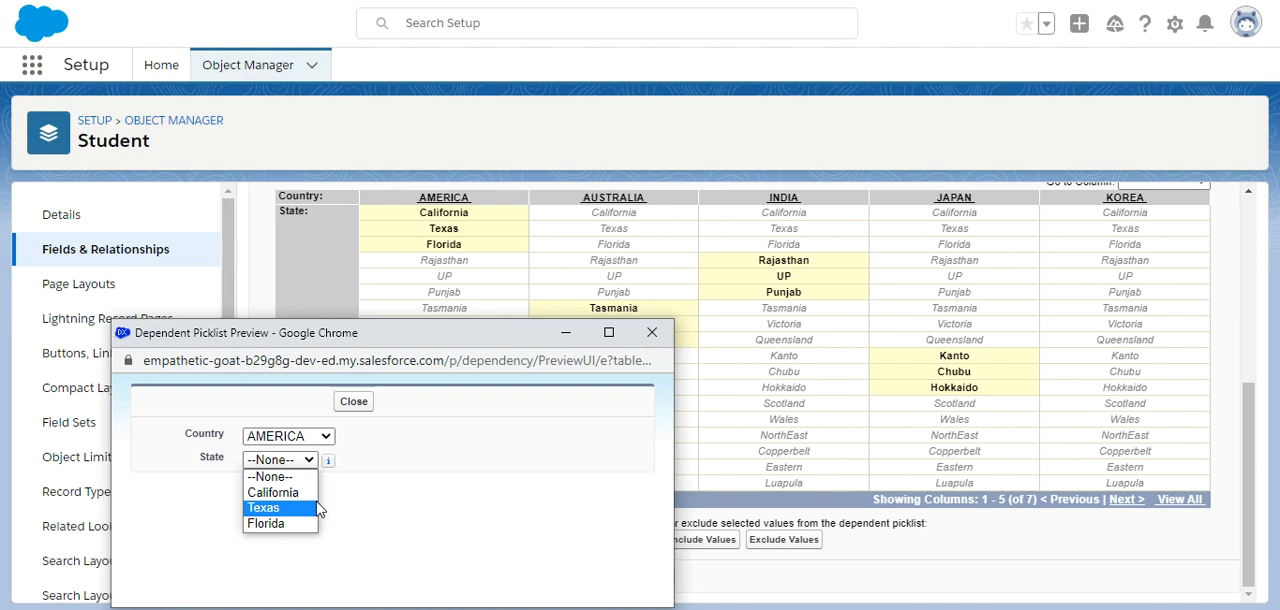
click(364, 404)
click(366, 404)
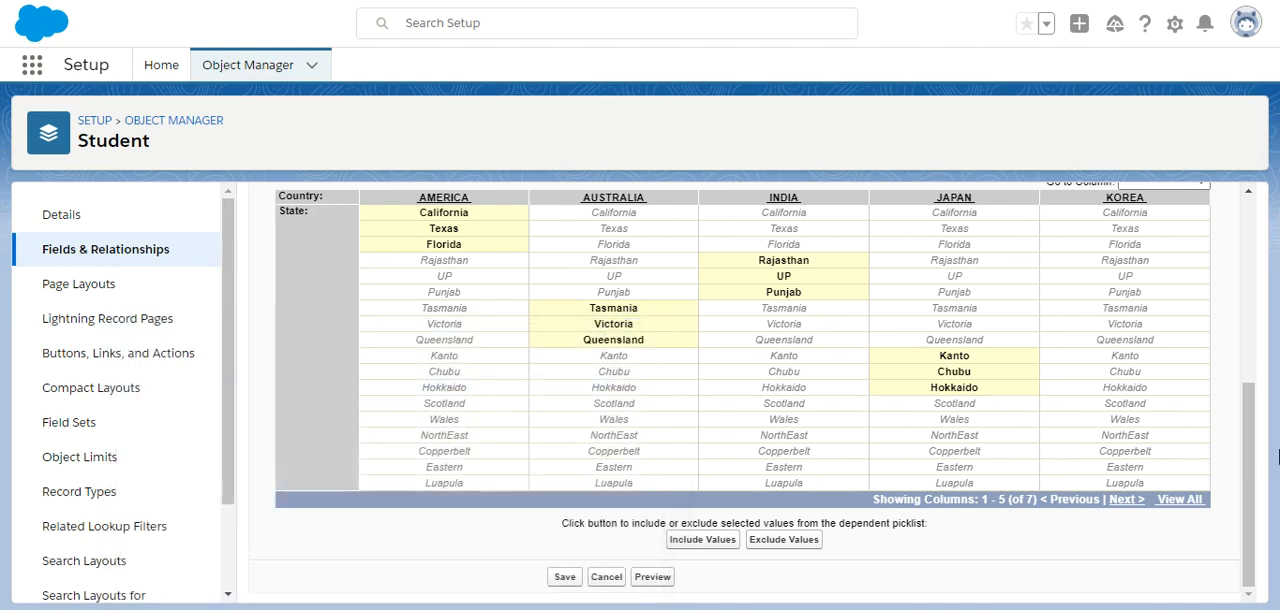
Save the field dependency, accepting that one country has no State values included.
scroll(1250, 470, up, 5)
click(563, 256)
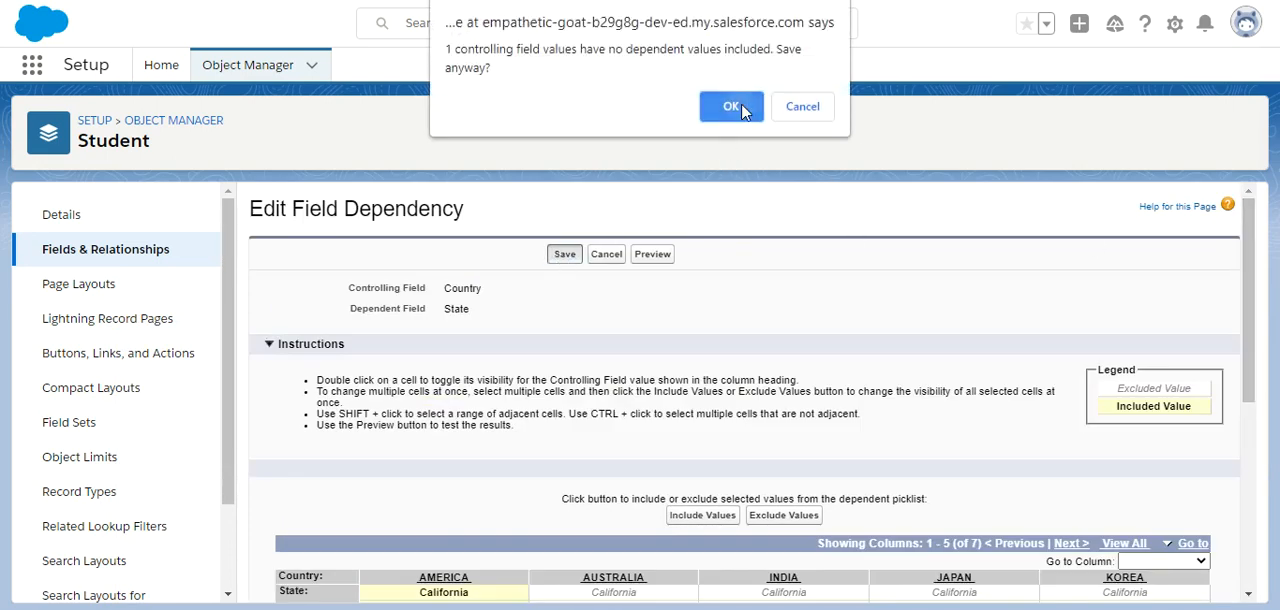
click(731, 106)
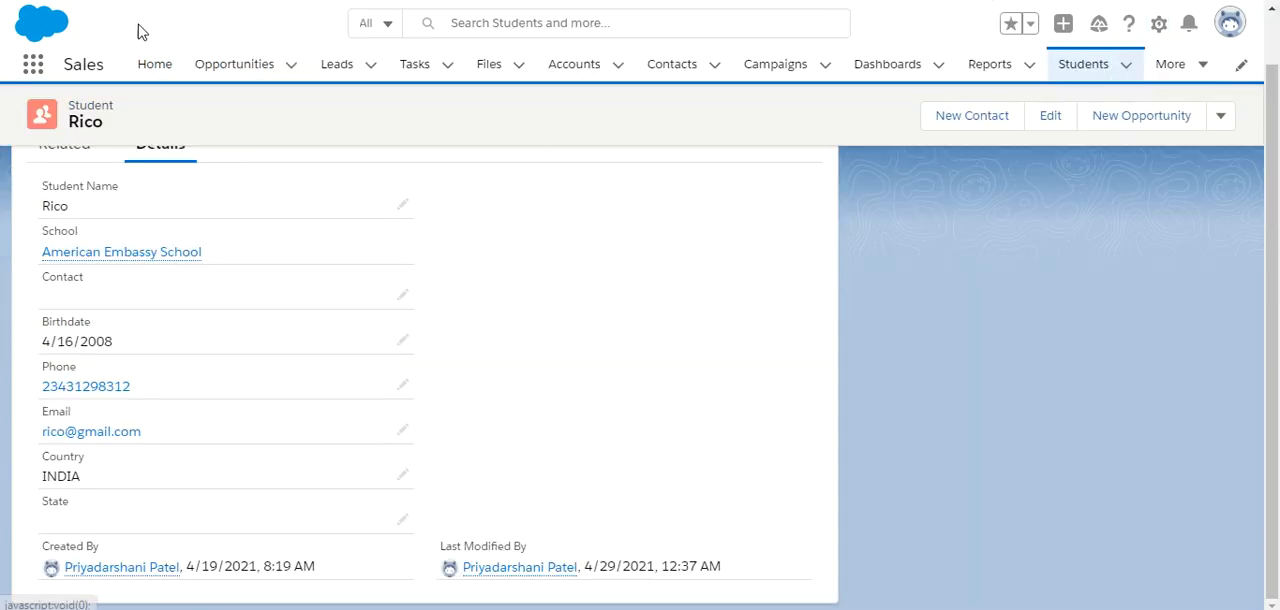
Reload the student record in the Sales app and open its details for inline editing.
key(F5)
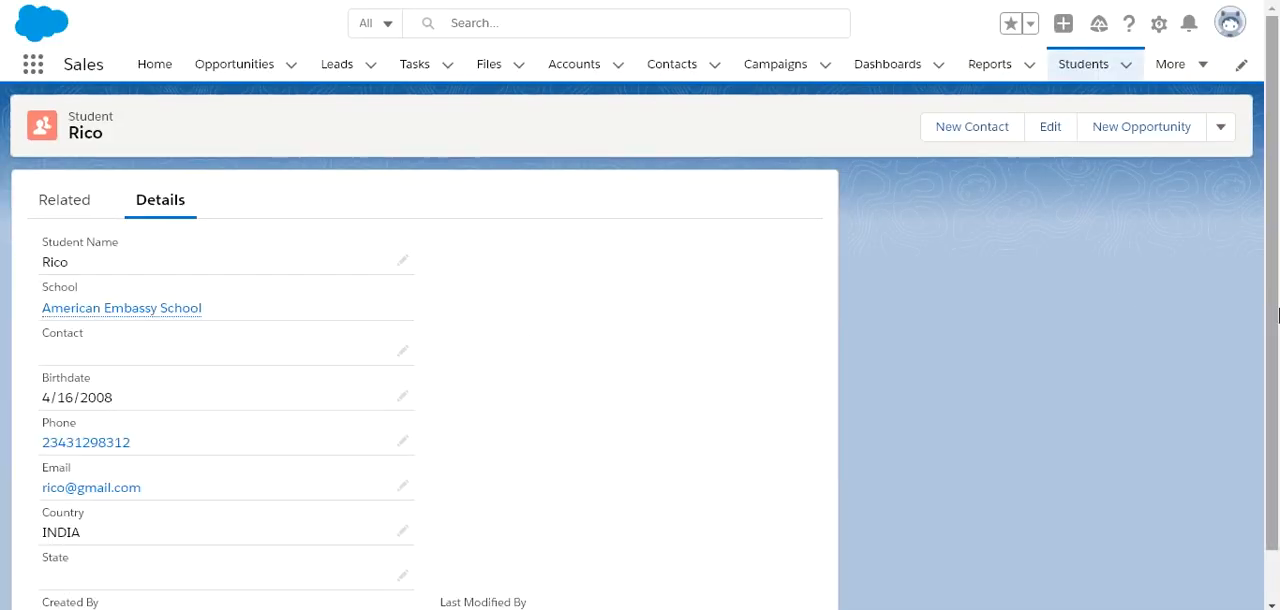
scroll(800, 420, down, 1)
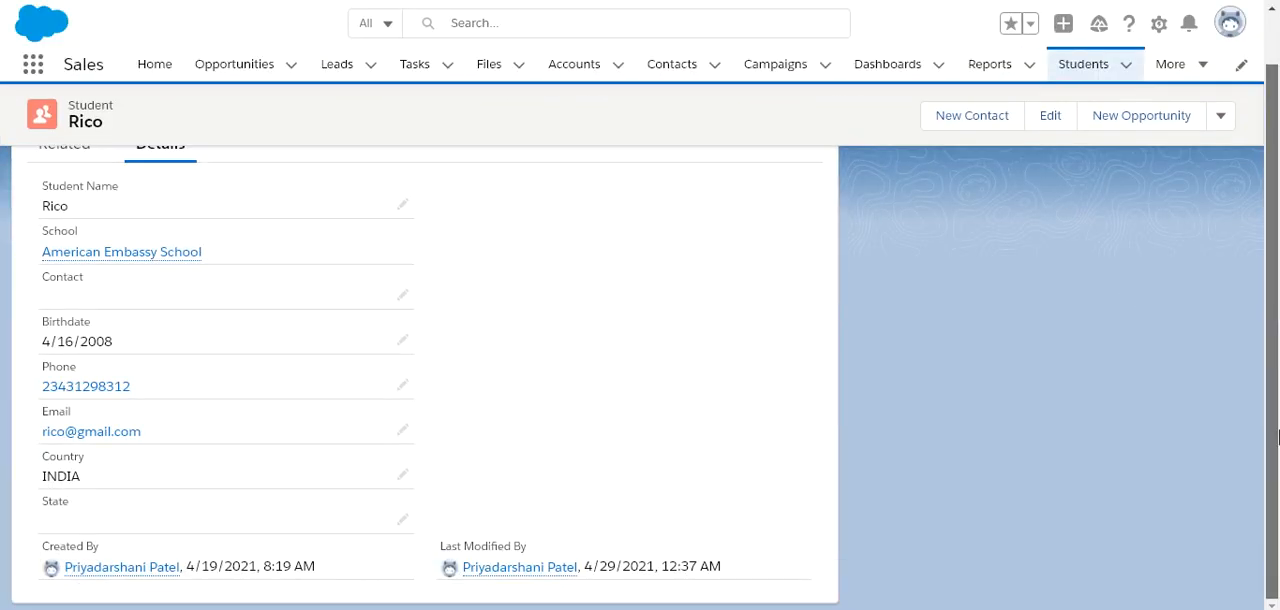
click(403, 476)
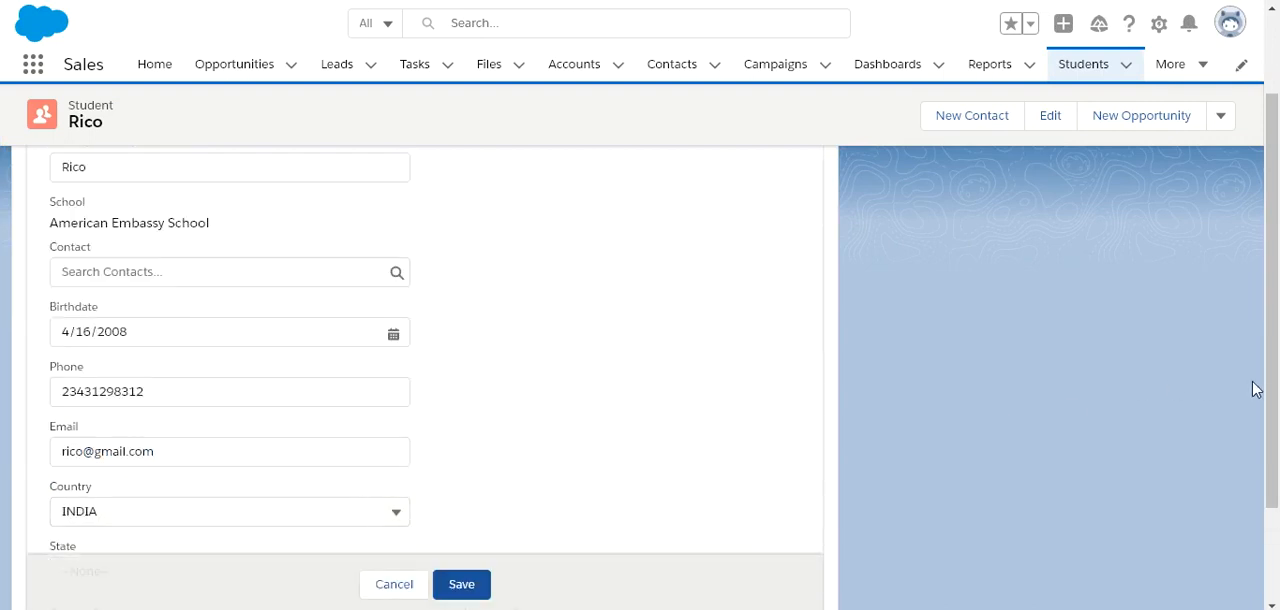
scroll(1249, 390, down, 3)
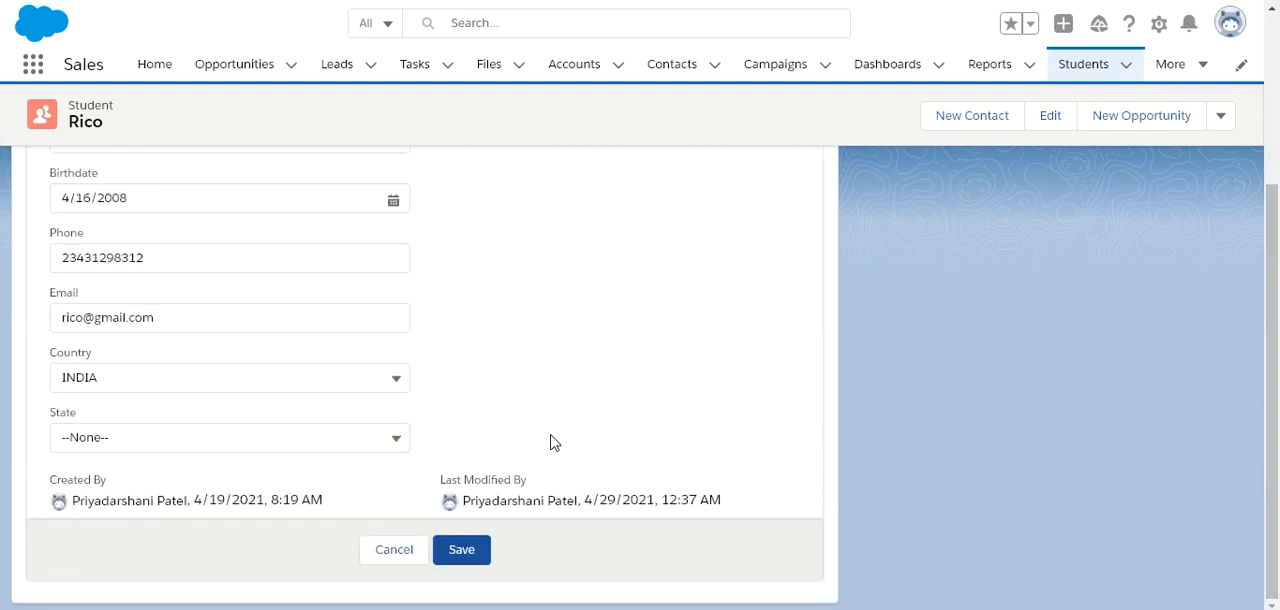
Try ENGLAND and INDIA as the student's Country, checking the State options offered for each.
click(314, 377)
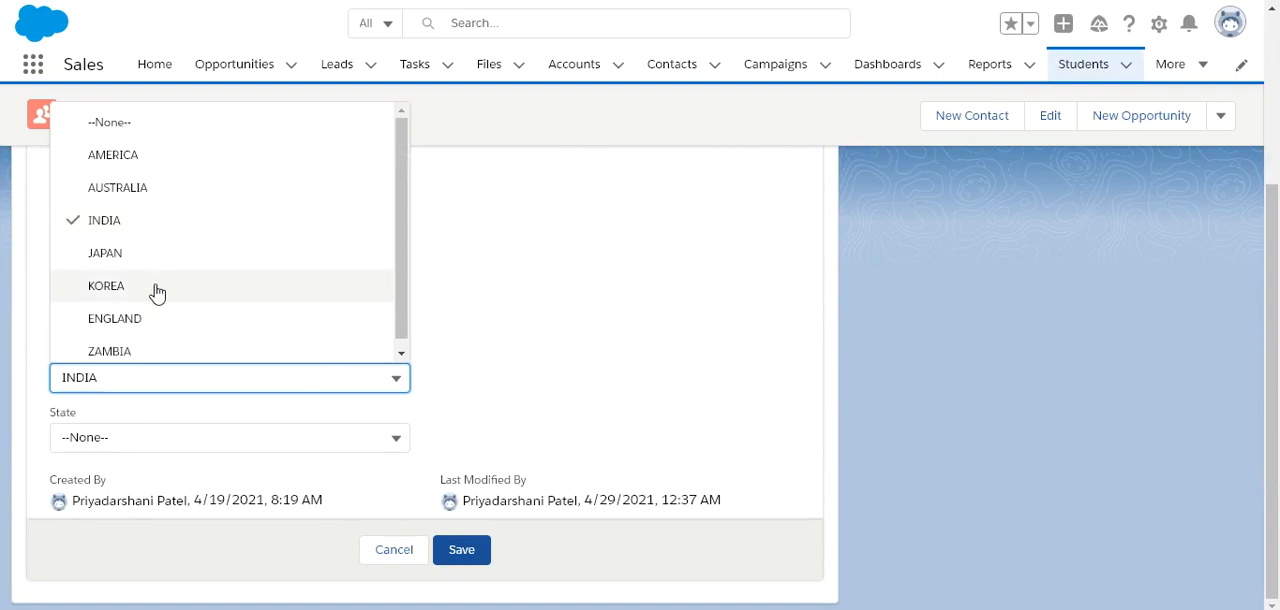
click(145, 320)
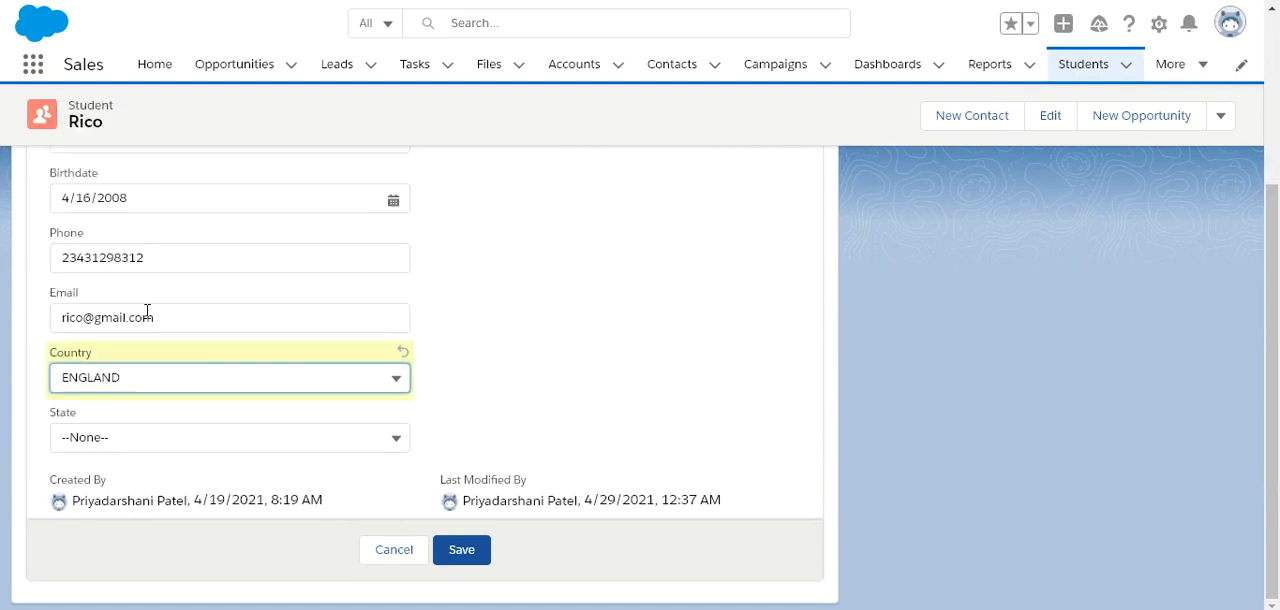
click(277, 440)
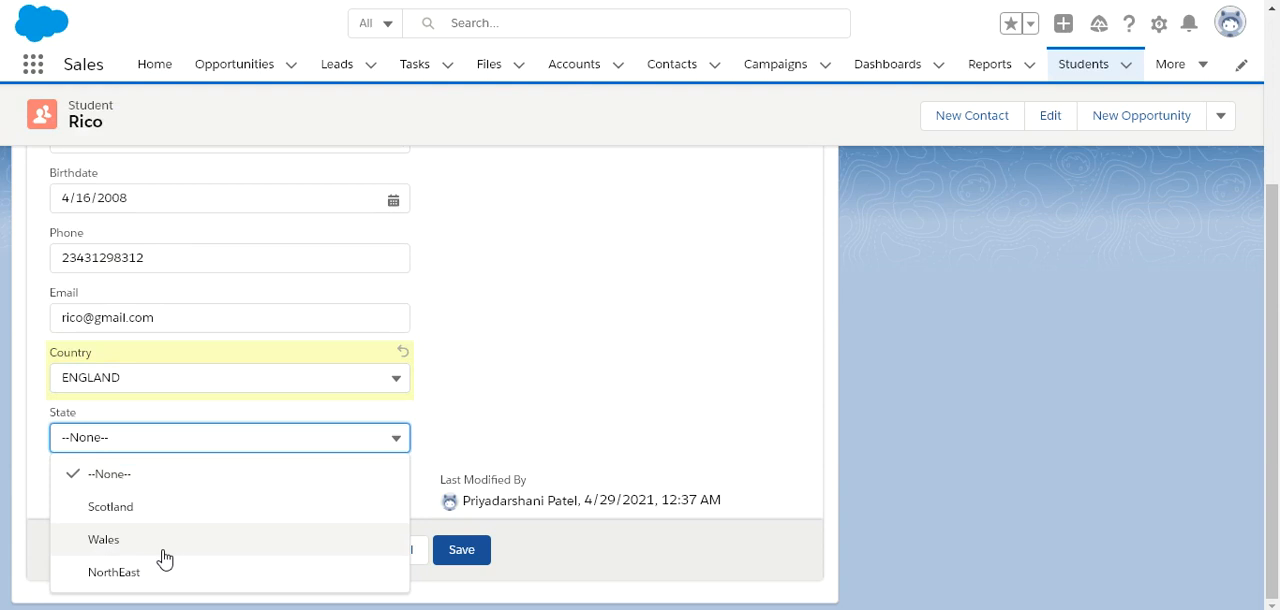
click(149, 378)
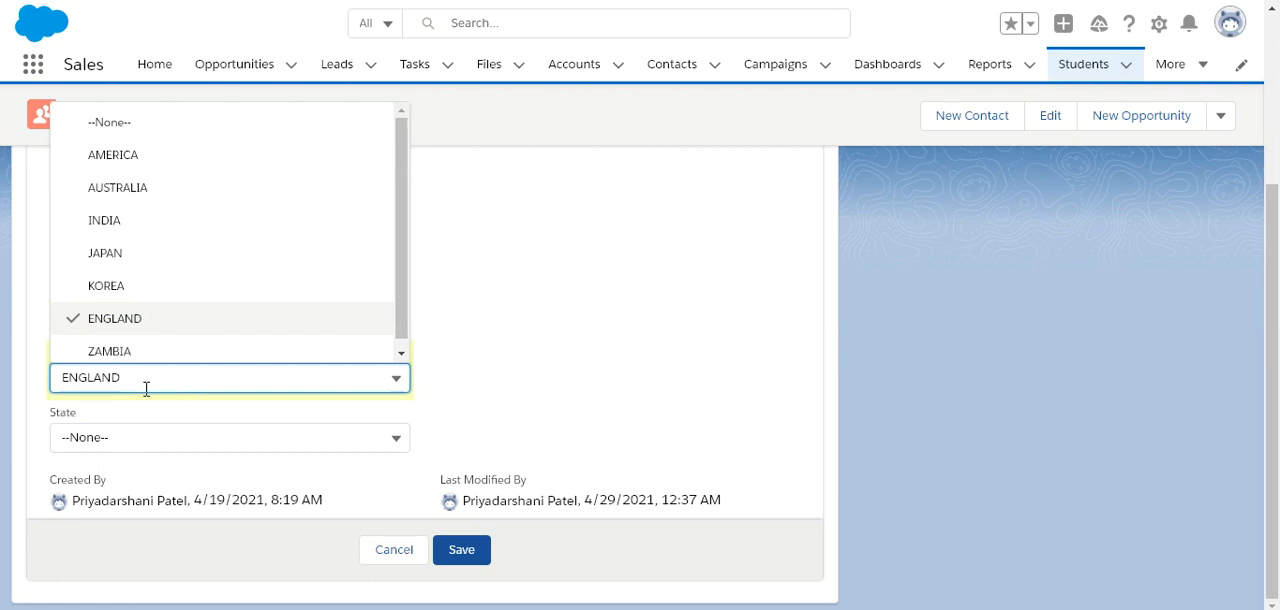
click(151, 221)
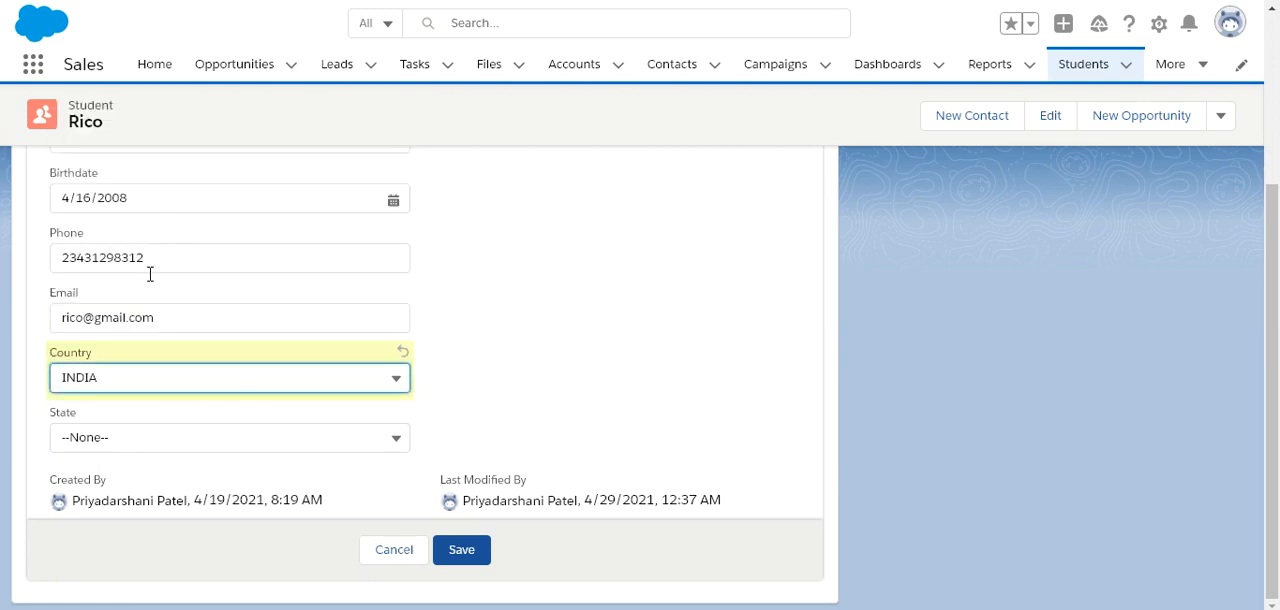
click(145, 441)
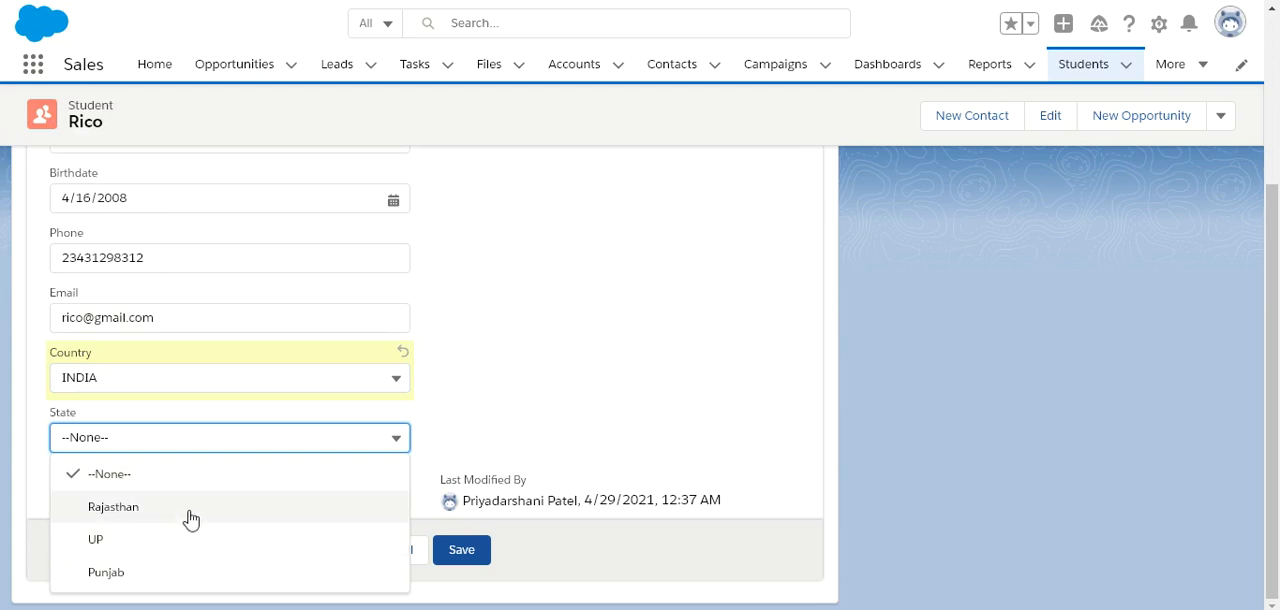
Set the student's Country to KOREA and check whether the State picklist offers any options.
click(230, 378)
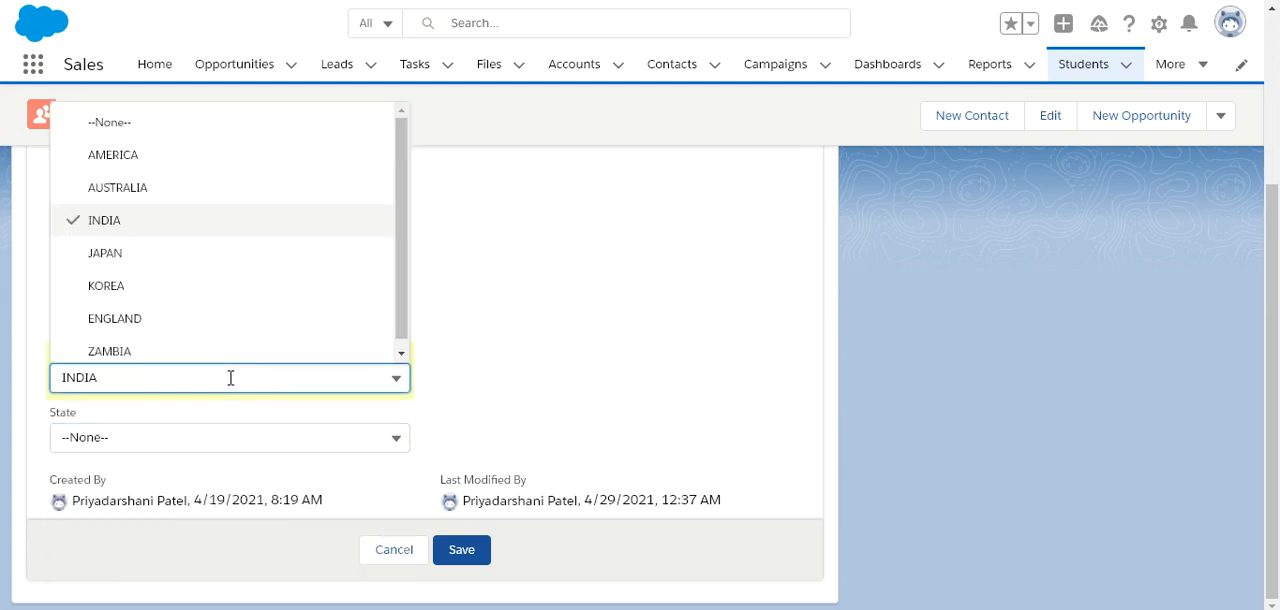
click(157, 286)
click(119, 440)
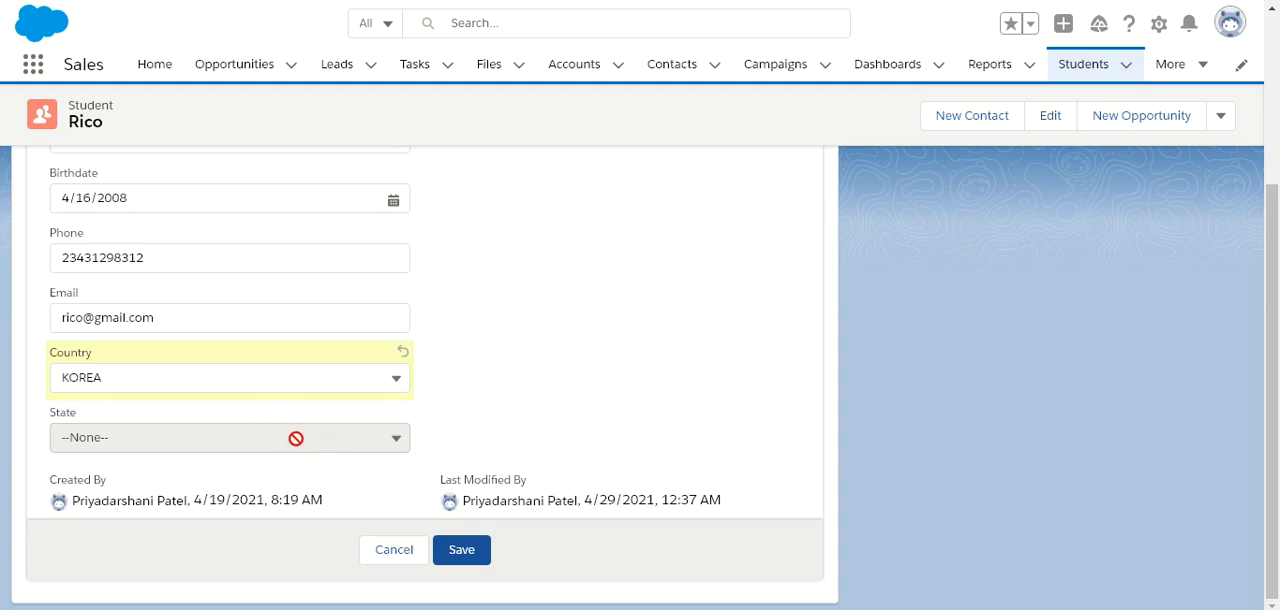
Set the student's Country to AUSTRALIA and State to Victoria, and save the record.
click(304, 390)
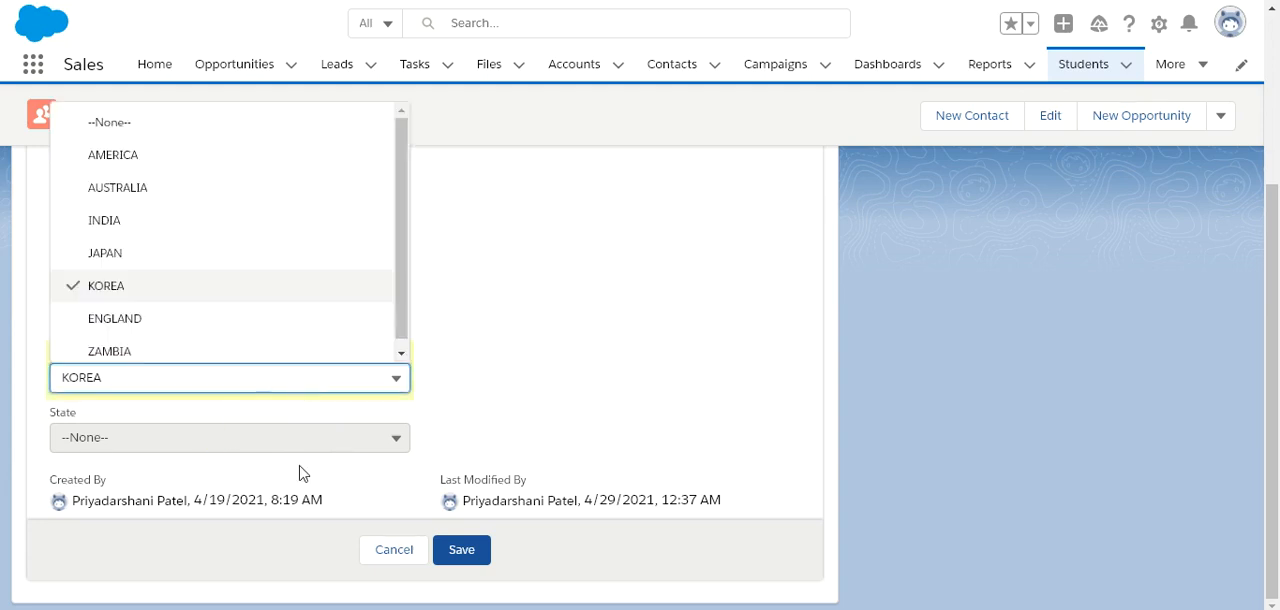
click(184, 205)
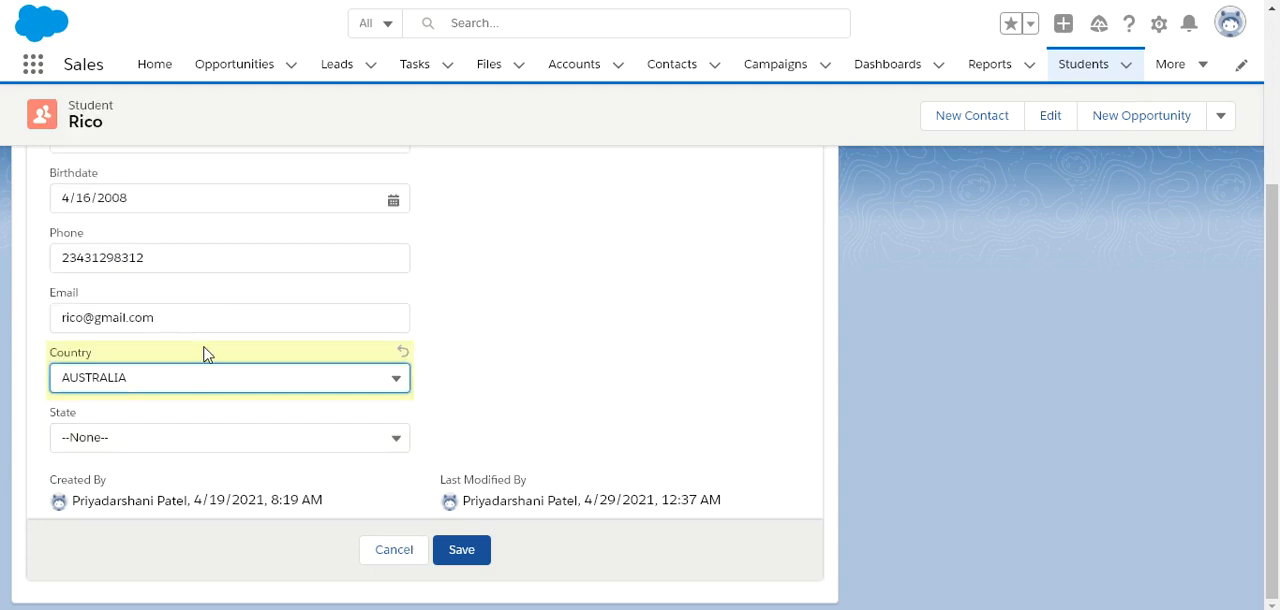
click(190, 440)
click(134, 531)
click(470, 558)
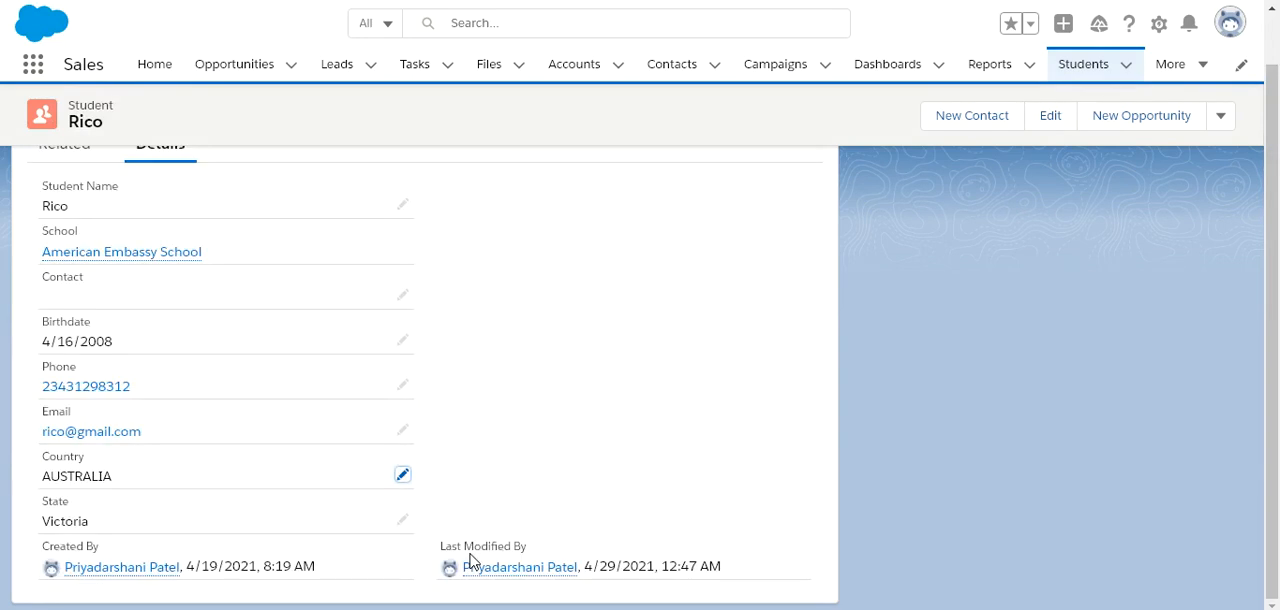